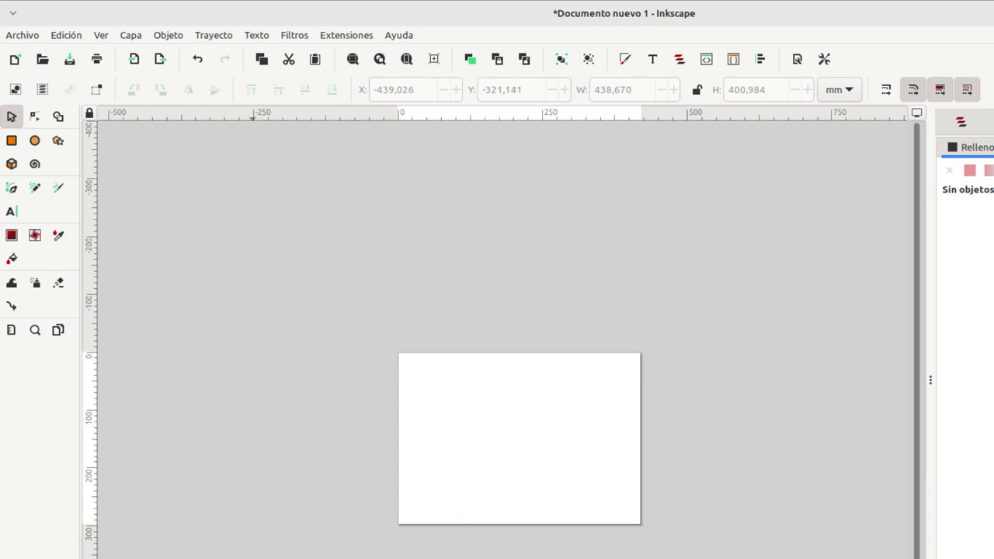
Drag the quill-and-inkwell picture from Thunar into Inkscape as a linked (Enlazar) image
key(alt+Tab)
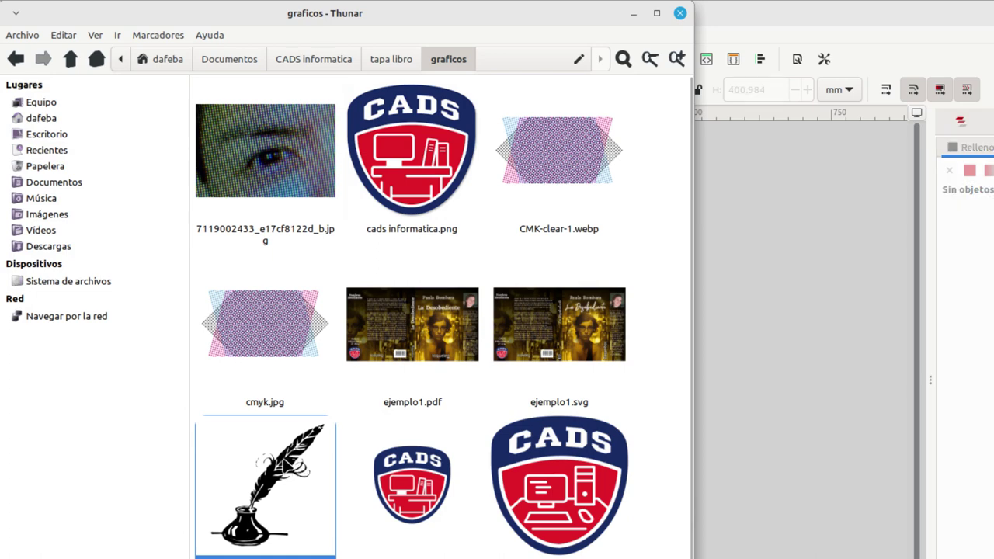
mouse_move(300, 469)
mouse_down()
mouse_move(425, 443)
mouse_move(752, 264)
mouse_up()
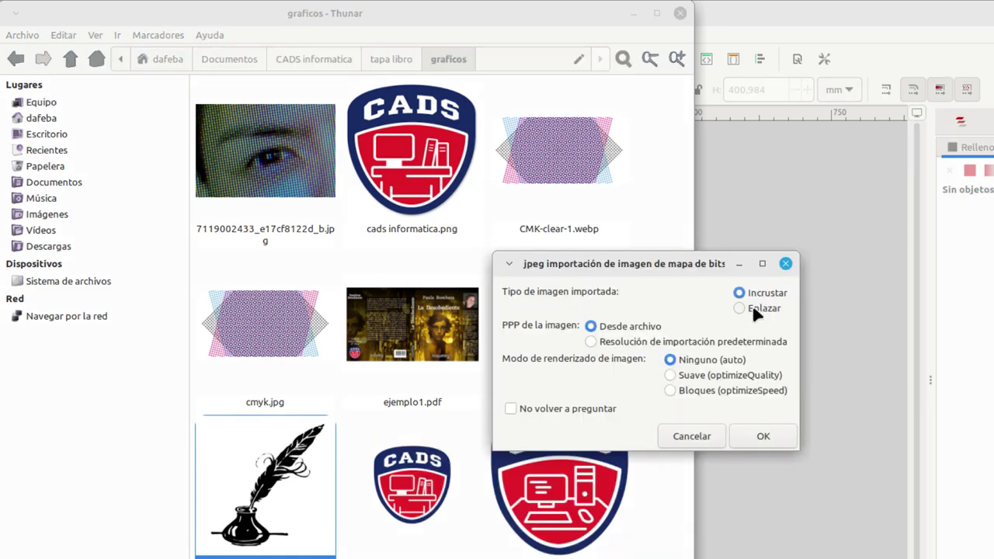
click(752, 306)
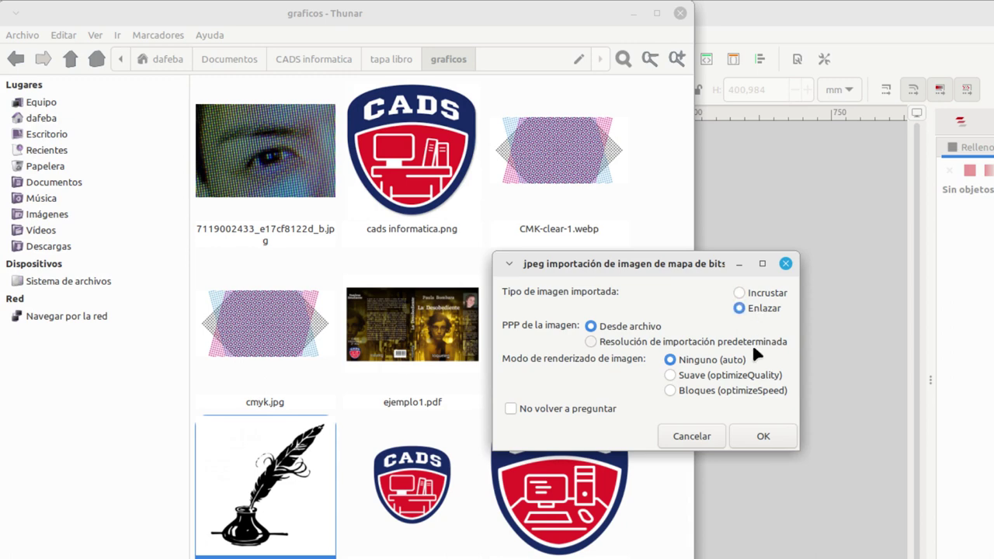
click(751, 436)
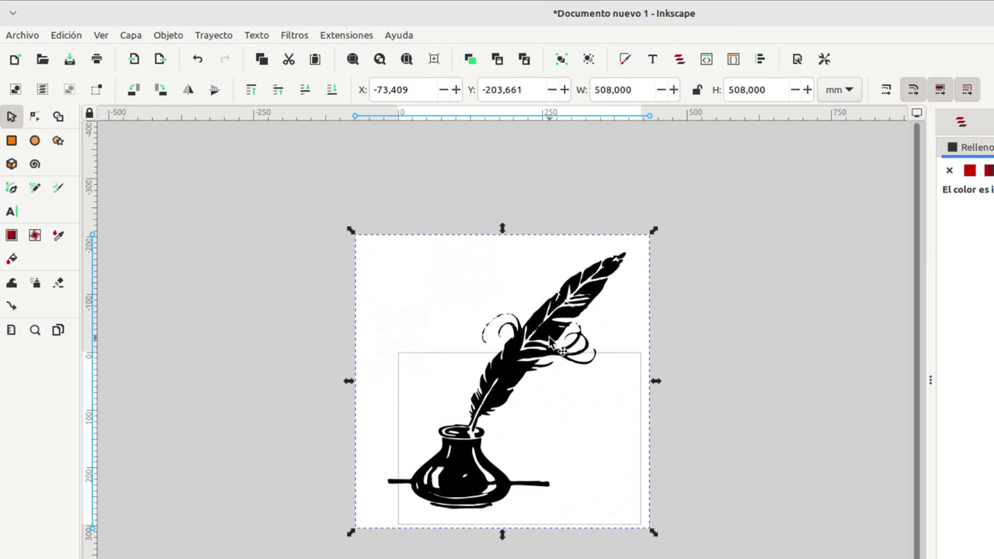
Open Trayecto > Vectorizar mapa de bits for the imported image
click(213, 35)
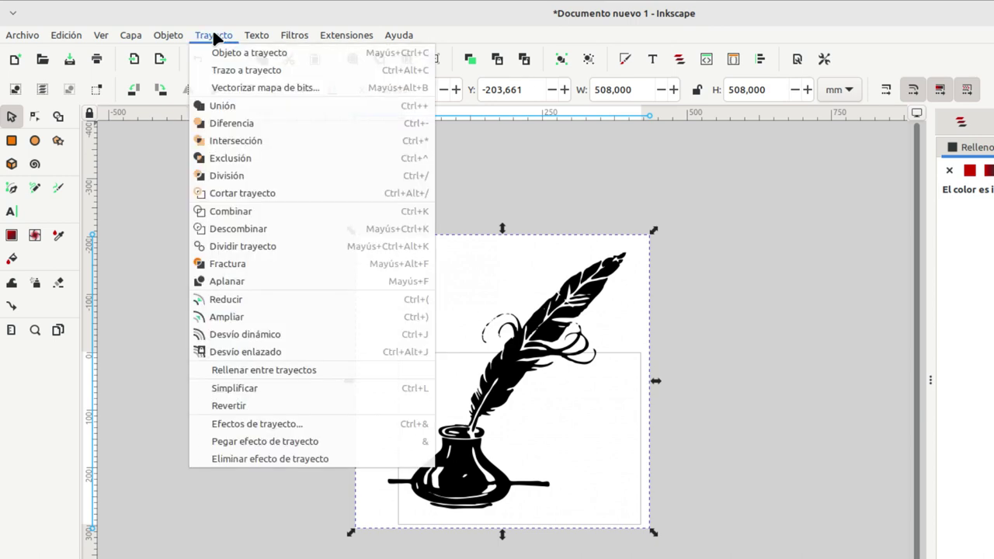
click(240, 88)
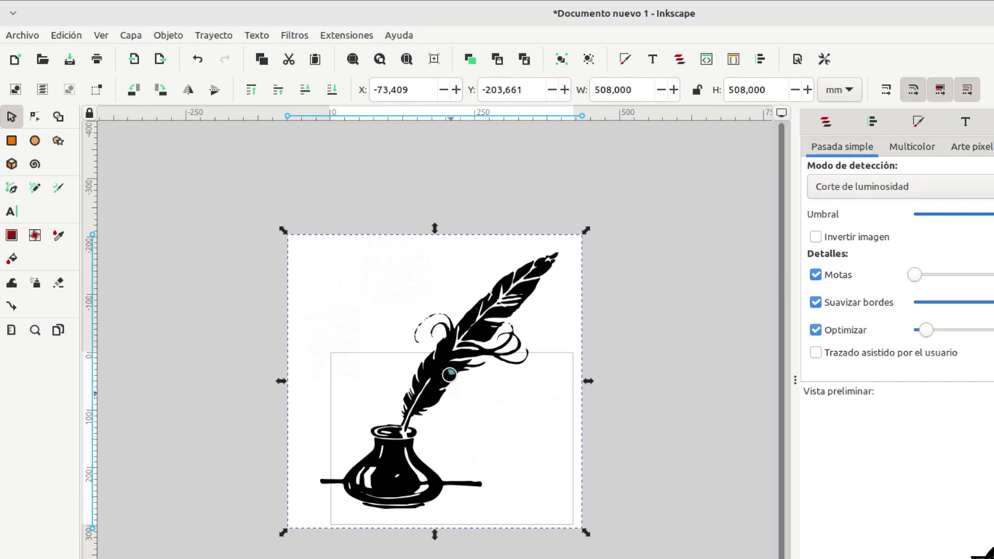
Move the traced copy right of the original and zoom in on its inkwell
drag(513, 381, 727, 372)
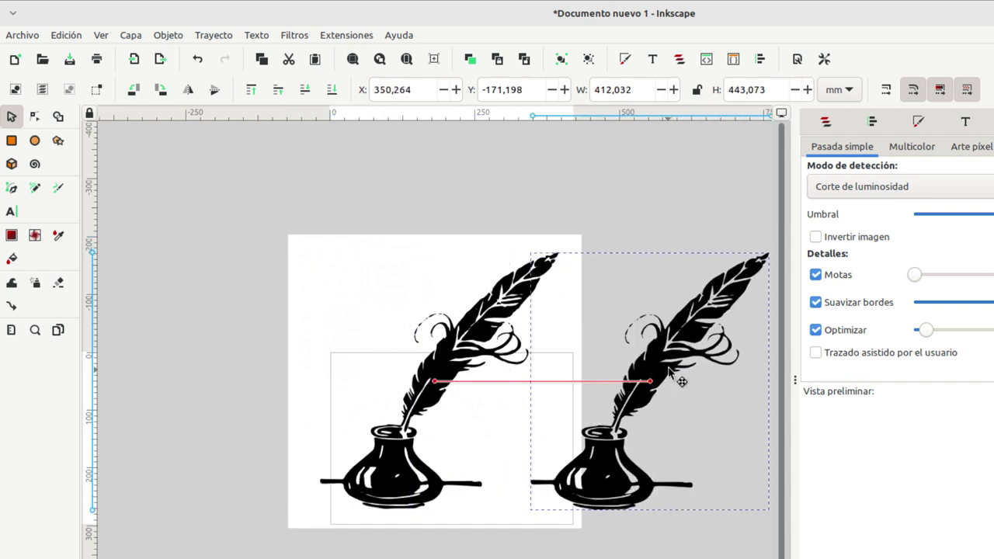
click(35, 330)
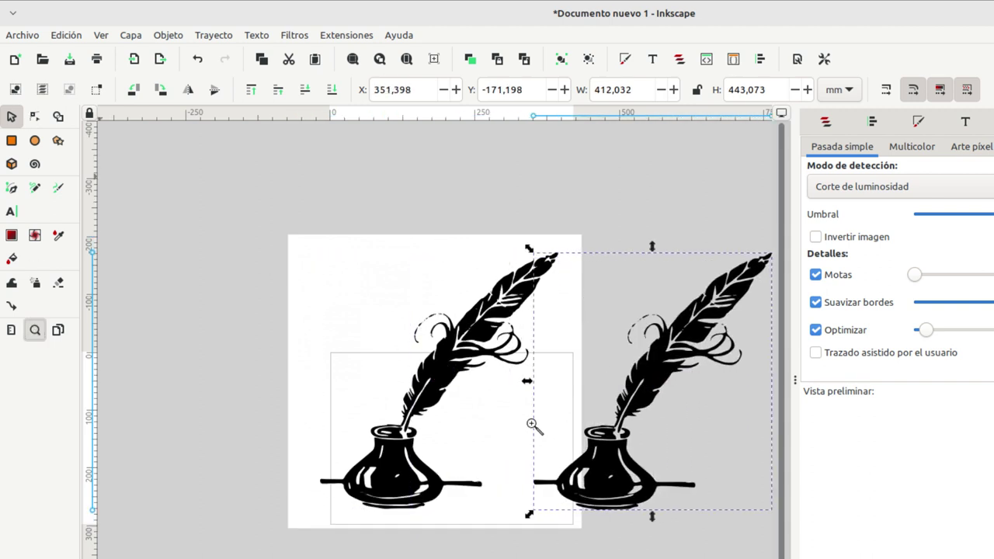
drag(534, 407, 721, 530)
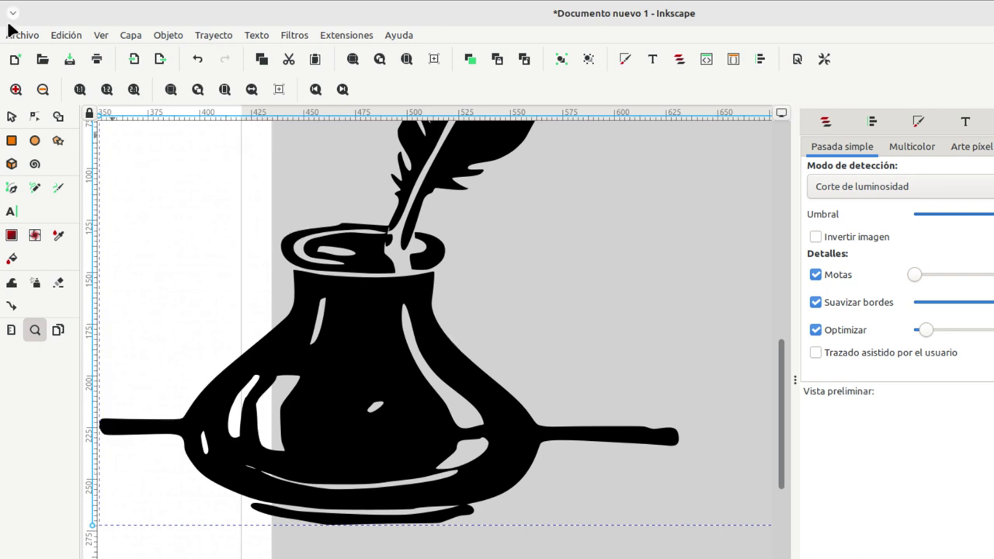
Inspect the traced path's nodes around the inkwell and quill, then return to the Selector
key(n)
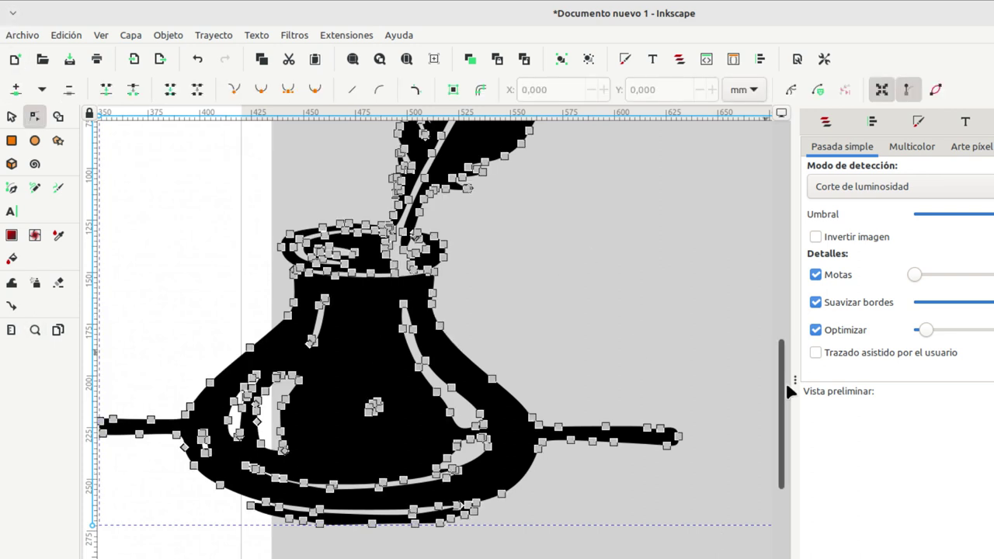
drag(785, 381, 785, 342)
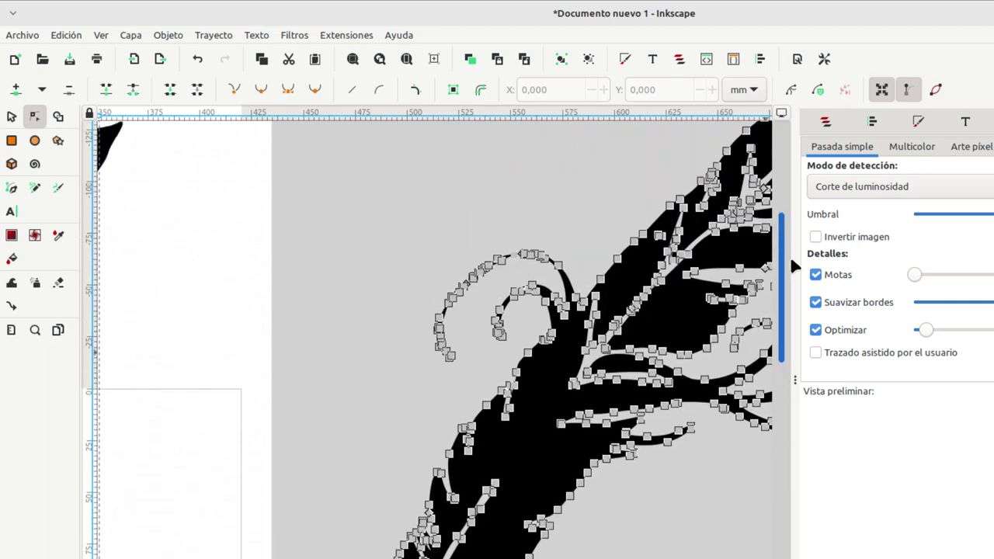
drag(785, 303, 792, 235)
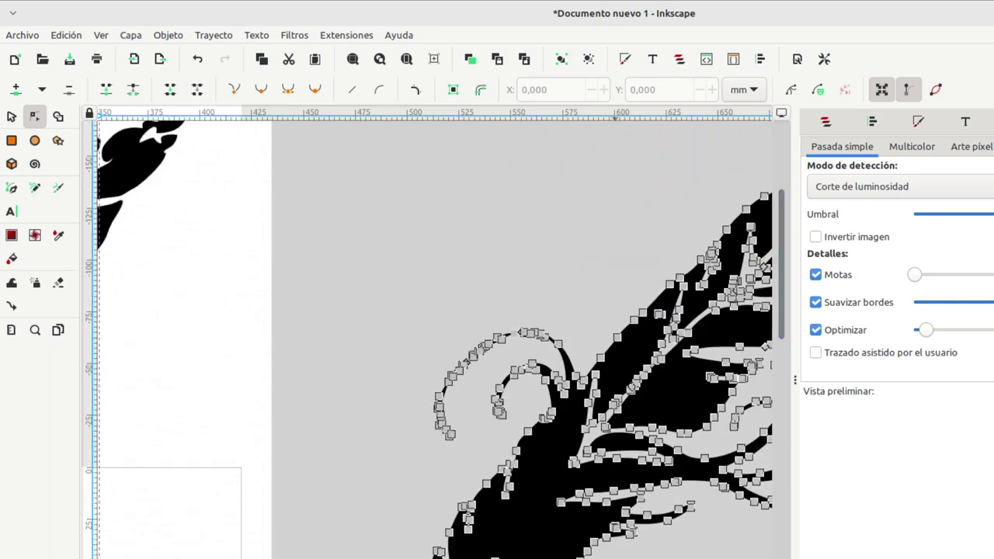
scroll(435, 334, right, 5)
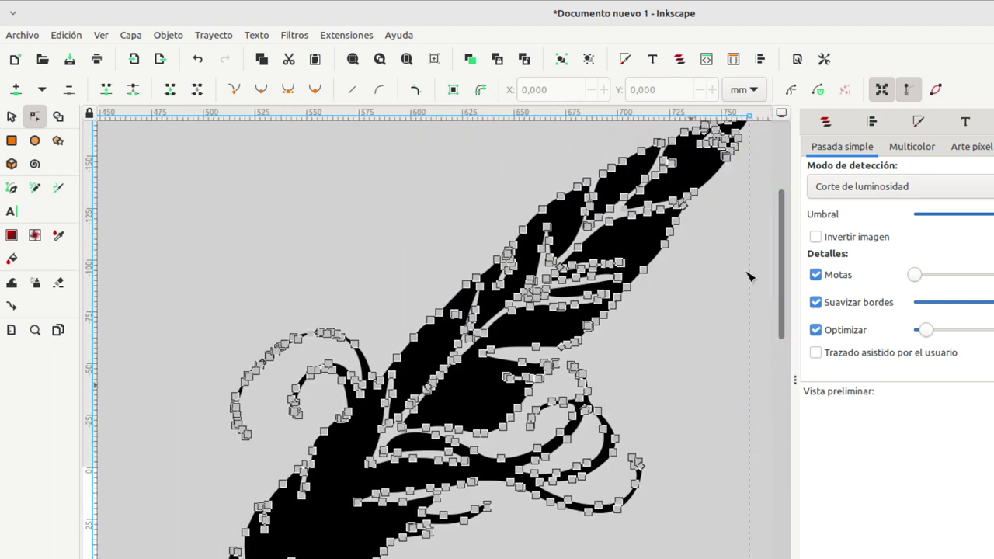
drag(781, 246, 782, 232)
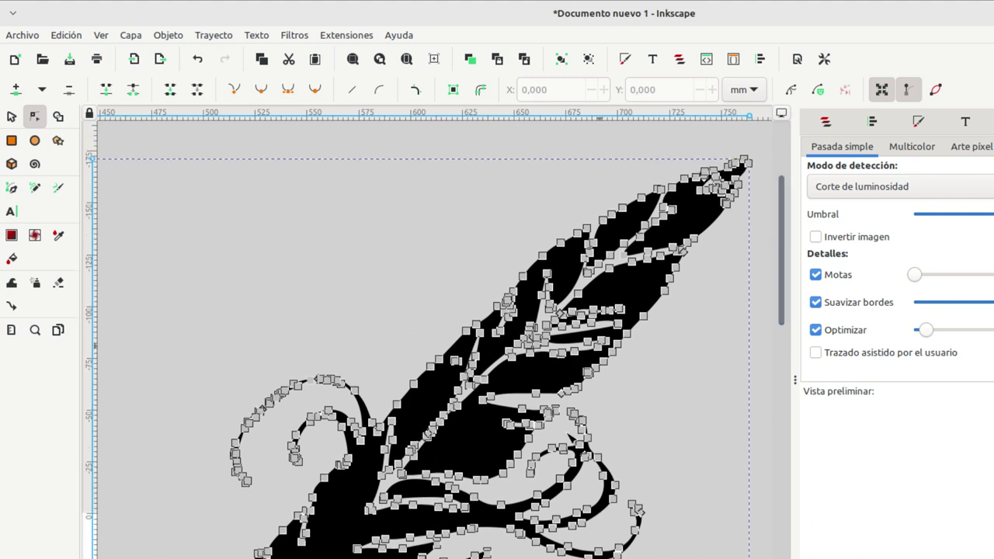
click(11, 116)
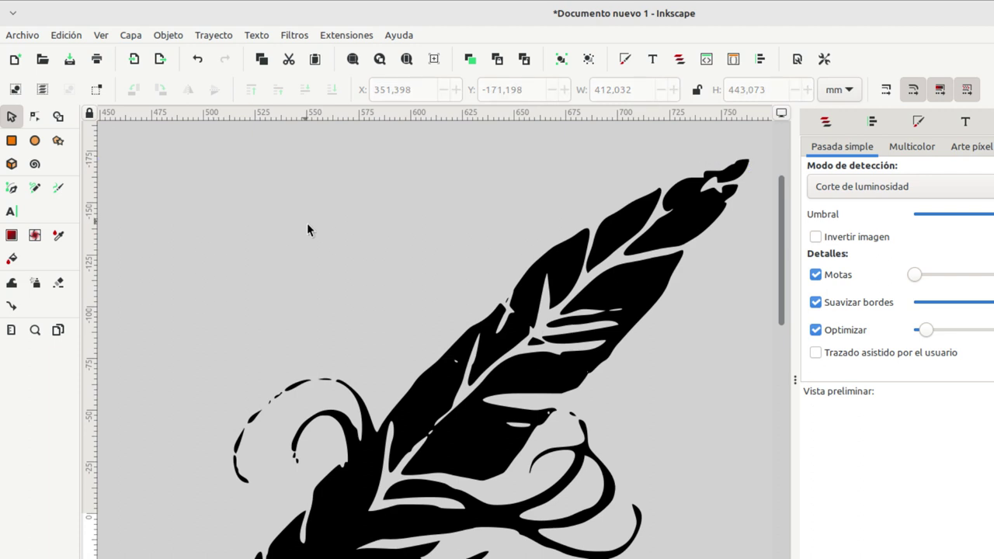
Zoom in on the original bitmap's feather, then select and delete that bitmap
scroll(333, 264, down, 3)
scroll(448, 295, down, 2)
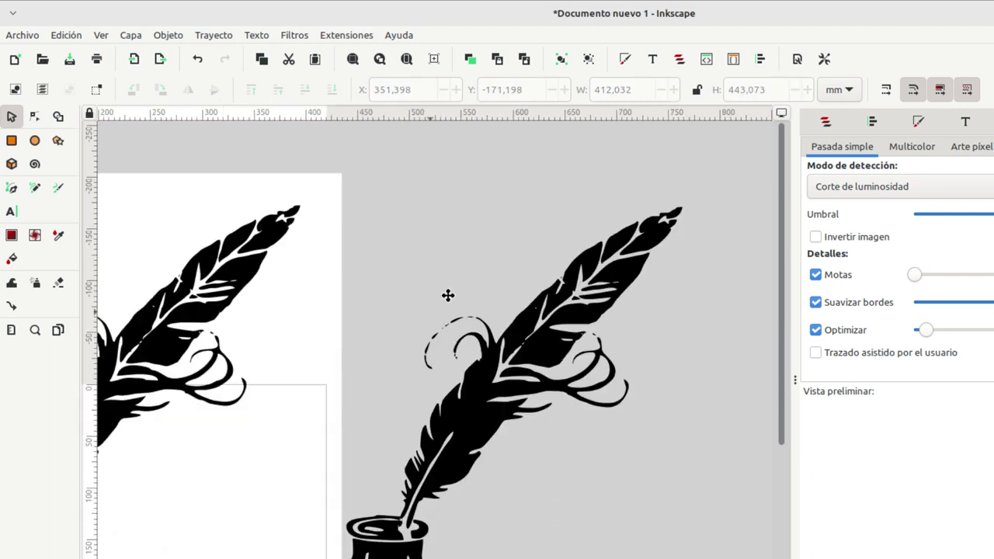
drag(341, 424, 468, 409)
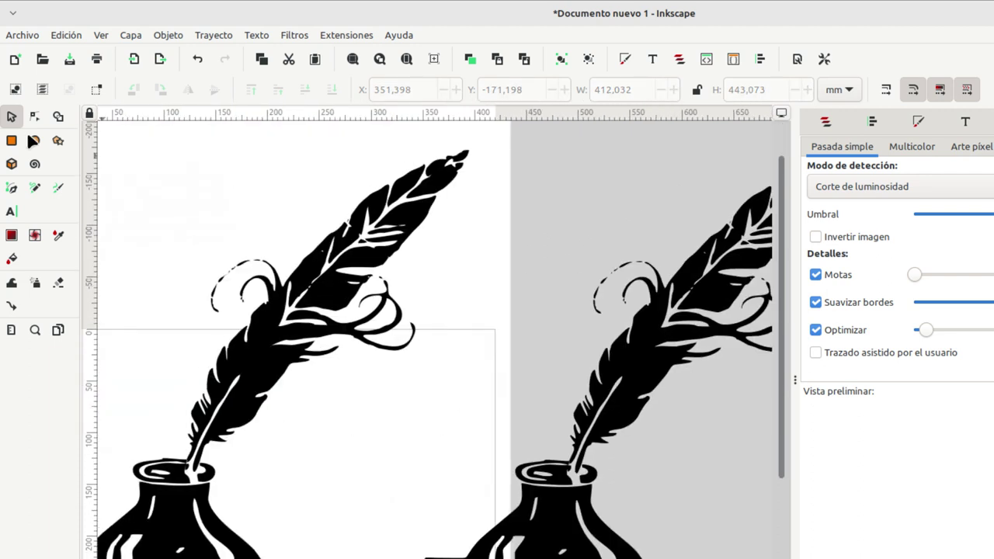
click(35, 330)
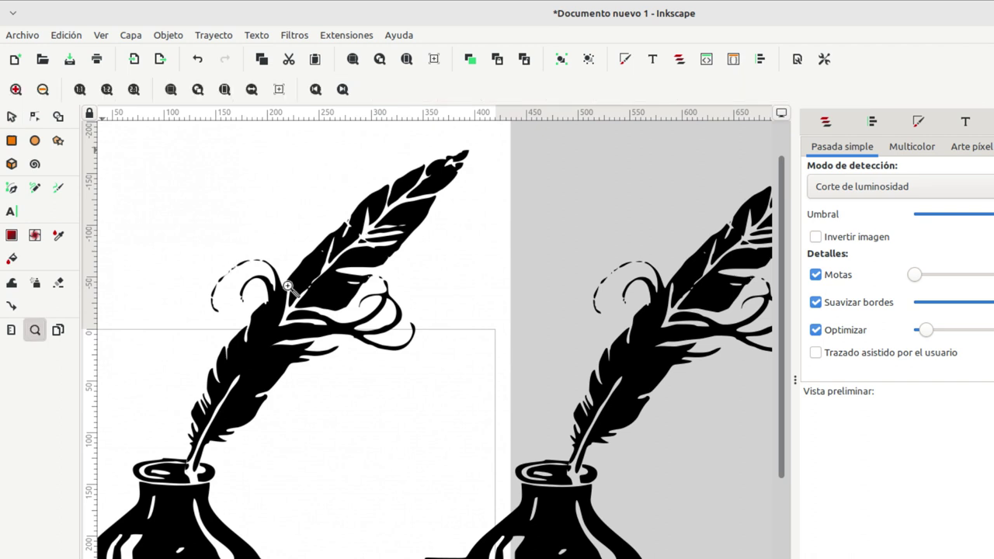
drag(227, 252, 365, 337)
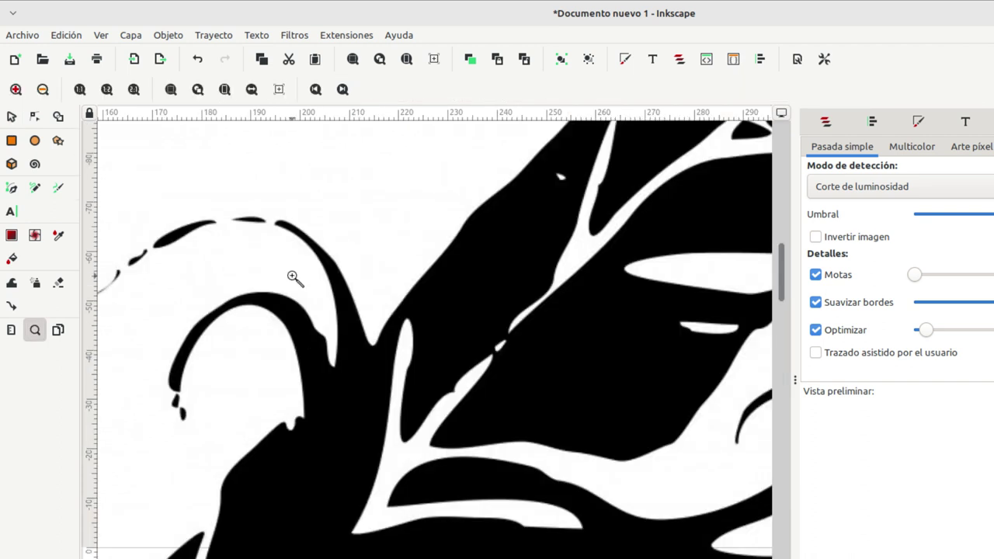
click(11, 115)
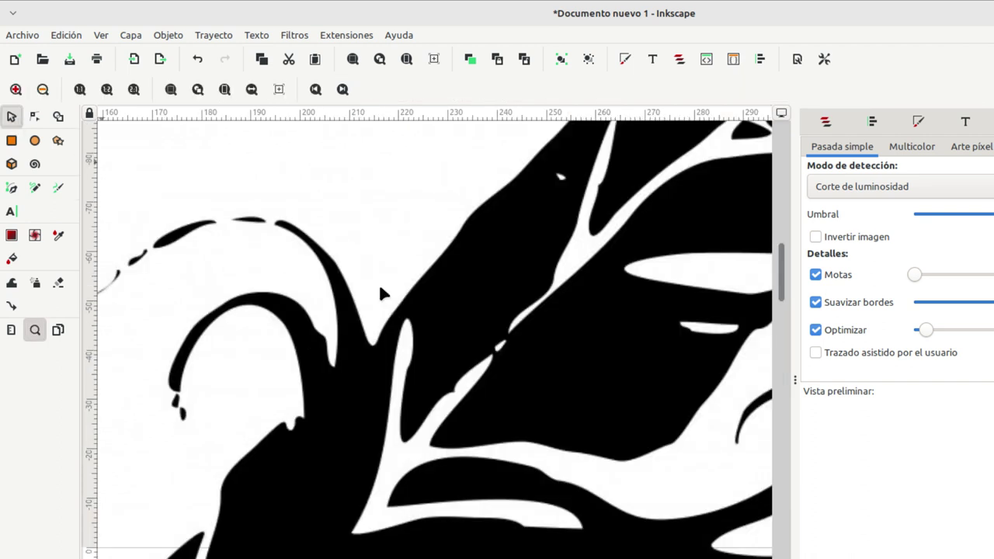
click(444, 290)
key(Delete)
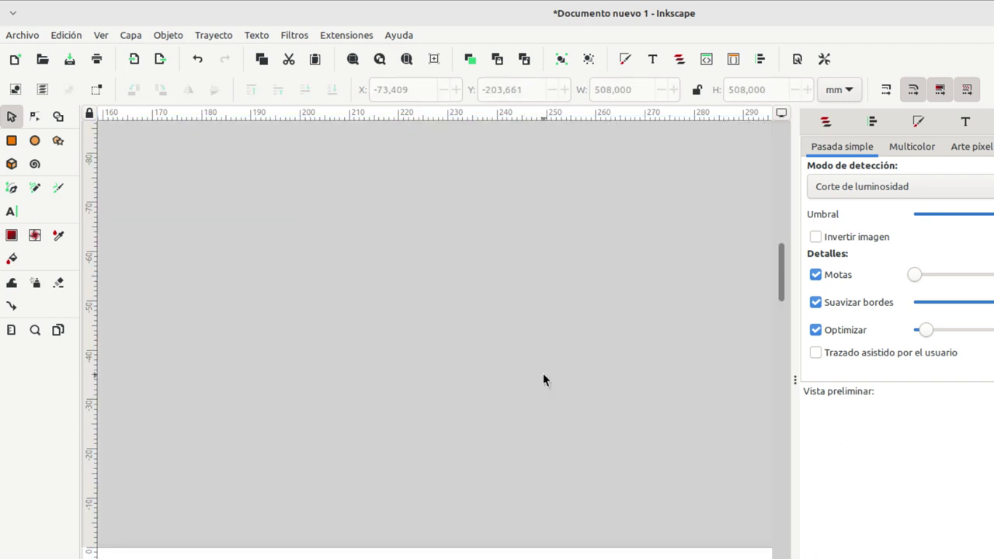
Select the traced quill drawing and shrink it to about 179,495 × 193,017 mm
scroll(553, 376, down, 1)
scroll(552, 376, down, 2)
scroll(552, 376, down, 2)
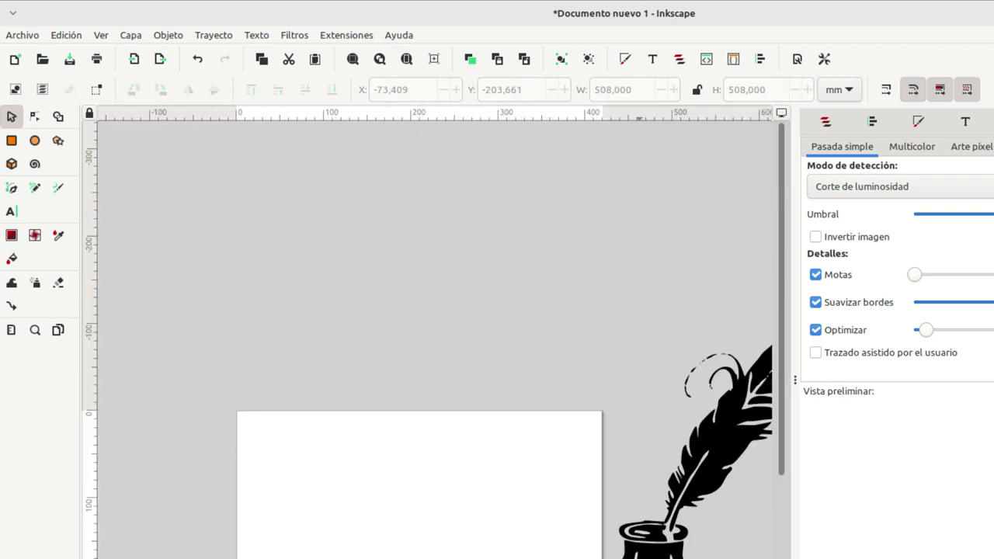
scroll(573, 527, down, 3)
click(567, 487)
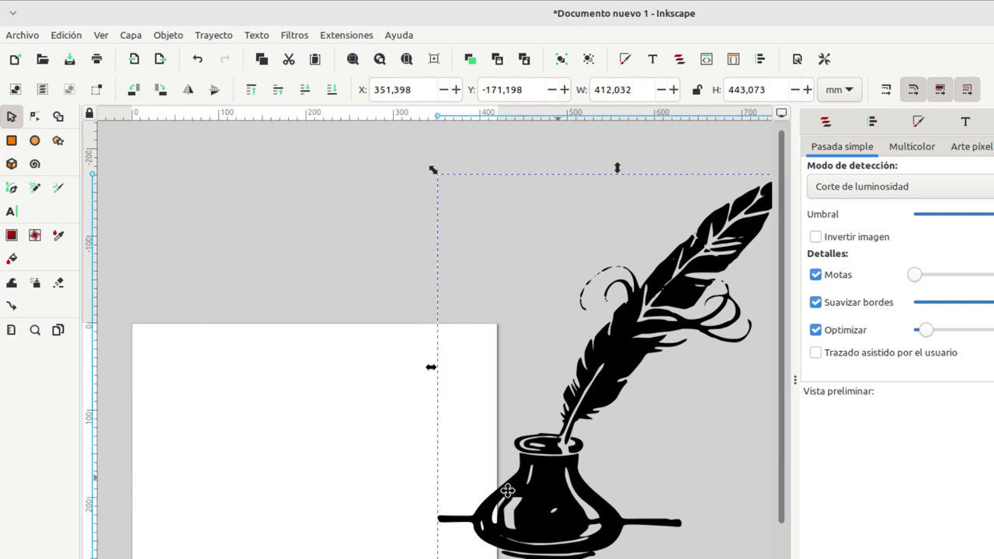
scroll(511, 484, right, 3)
scroll(489, 326, down, 1)
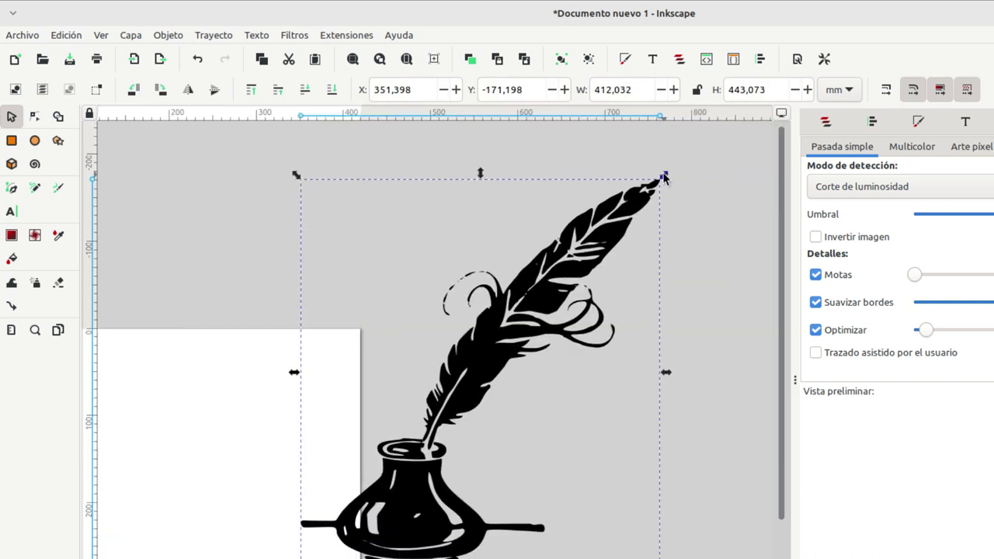
drag(664, 177, 462, 394)
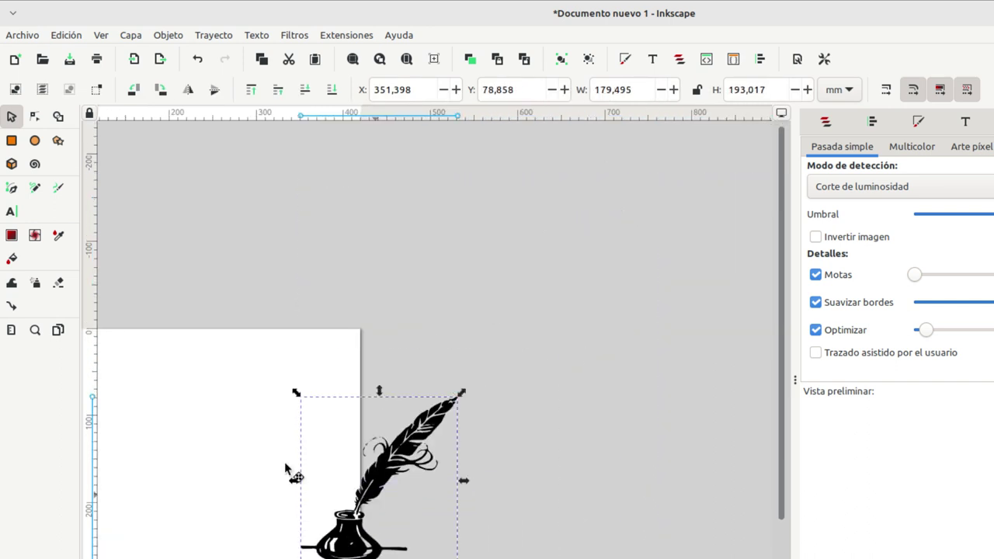
Move the traced drawing onto the page at X 155,028, Y 38,881 and switch to the Node tool
drag(284, 465, 112, 432)
scroll(518, 389, left, 4)
scroll(517, 389, down, 2)
scroll(549, 397, left, 4)
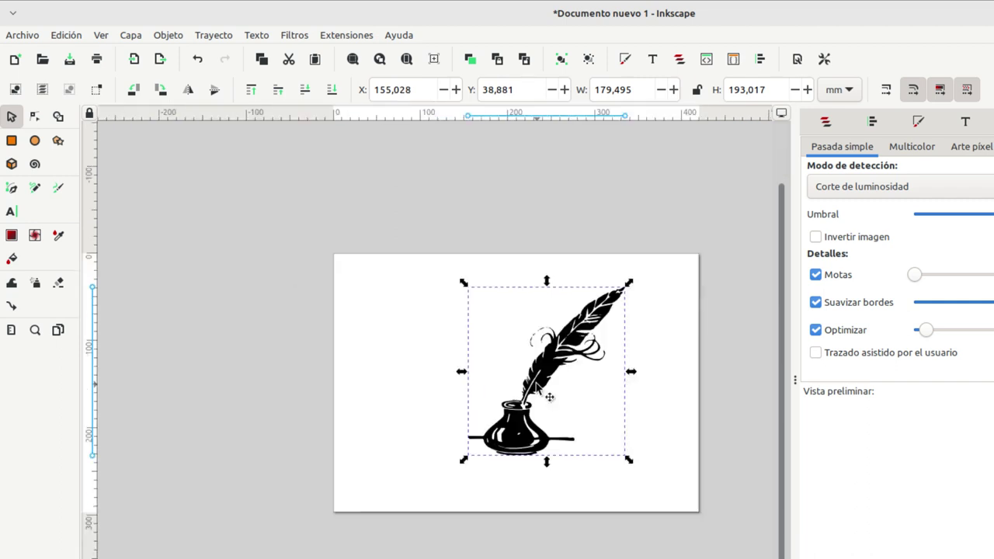
scroll(550, 397, up, 3)
scroll(411, 349, right, 3)
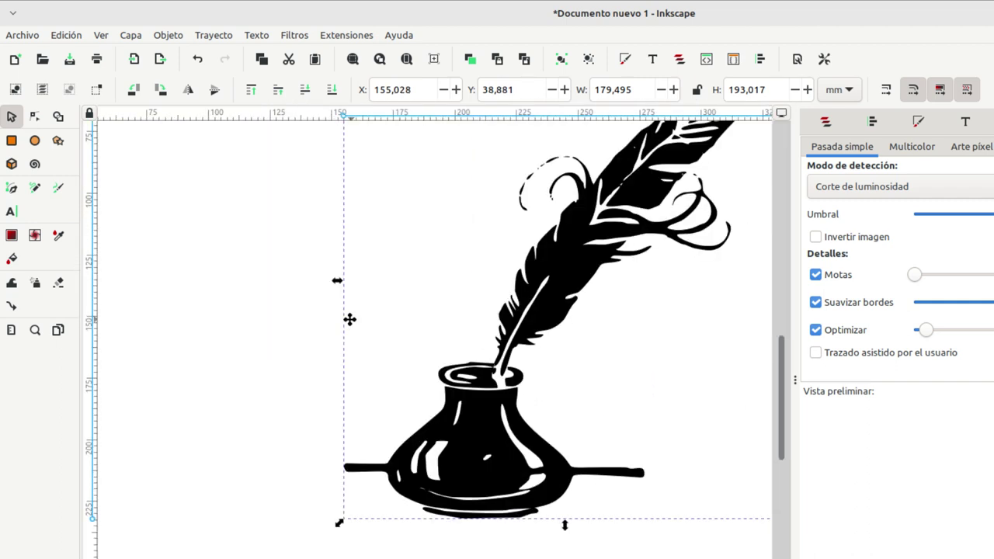
scroll(348, 320, up, 2)
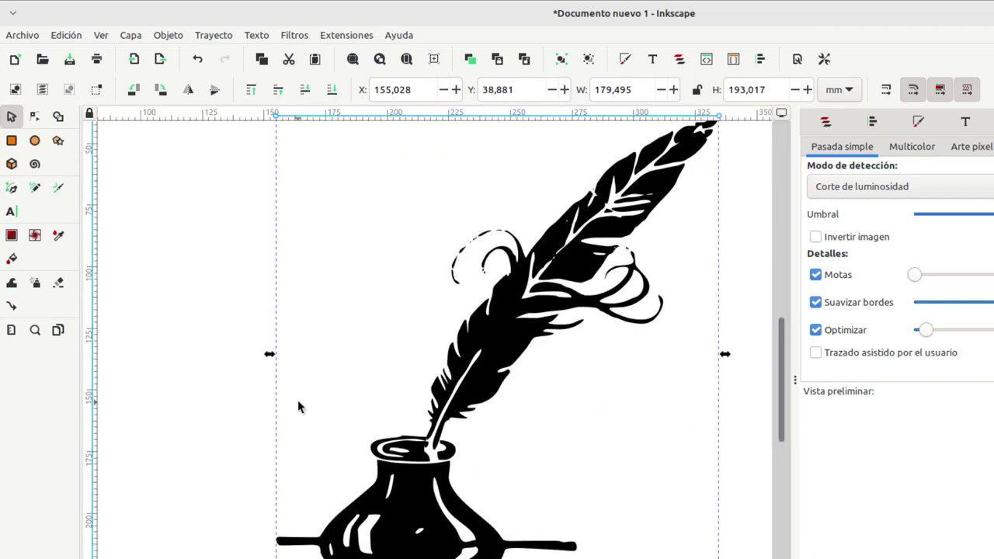
click(34, 115)
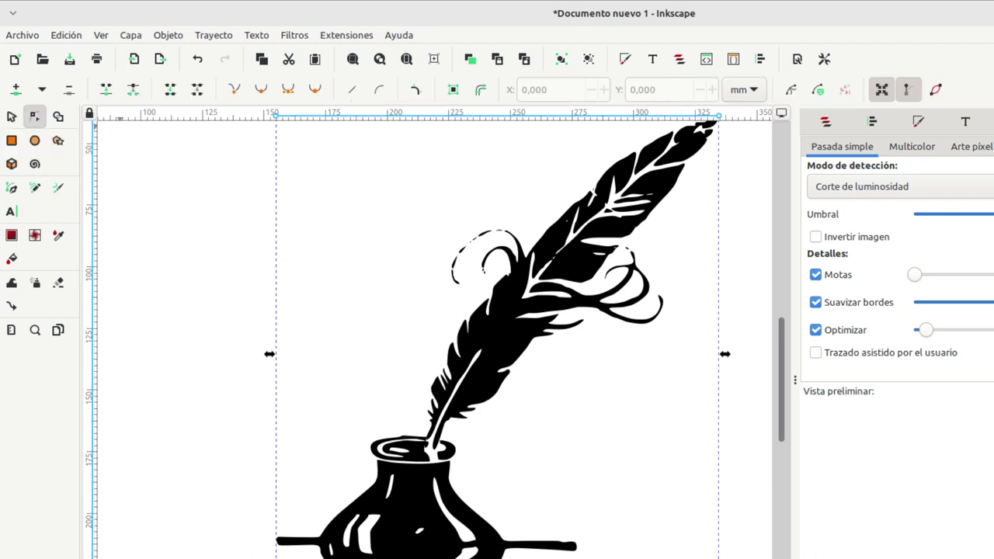
Delete the inkwell's left bar nodes and round its left side into a smooth curve
ctrl+scroll(425, 495, up, 1)
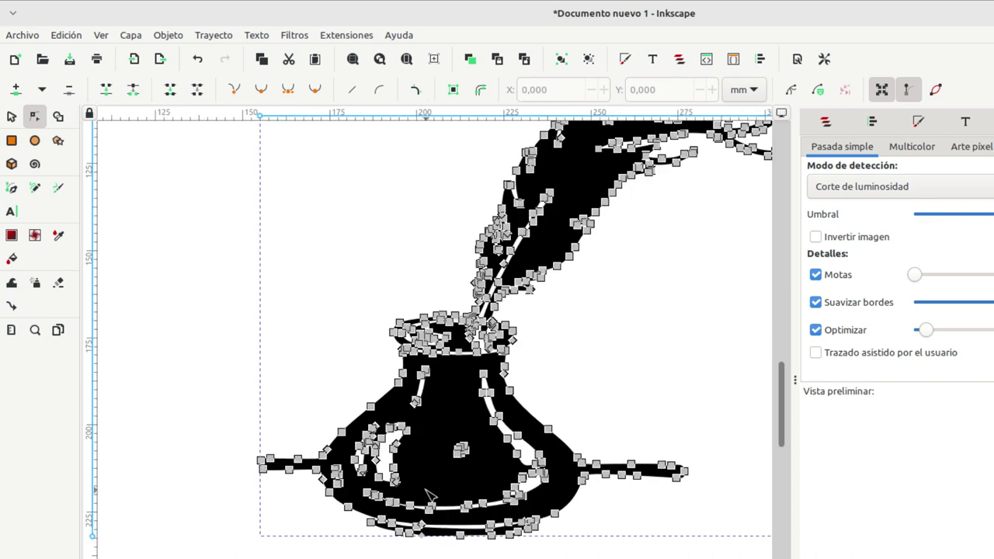
ctrl+scroll(426, 496, up, 1)
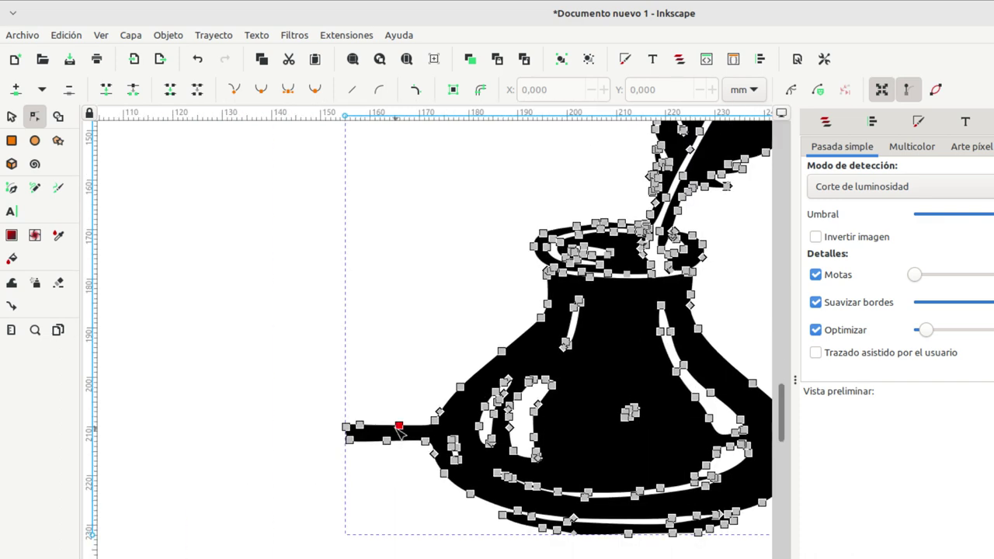
ctrl+scroll(398, 432, up, 2)
drag(238, 452, 468, 525)
key(Delete)
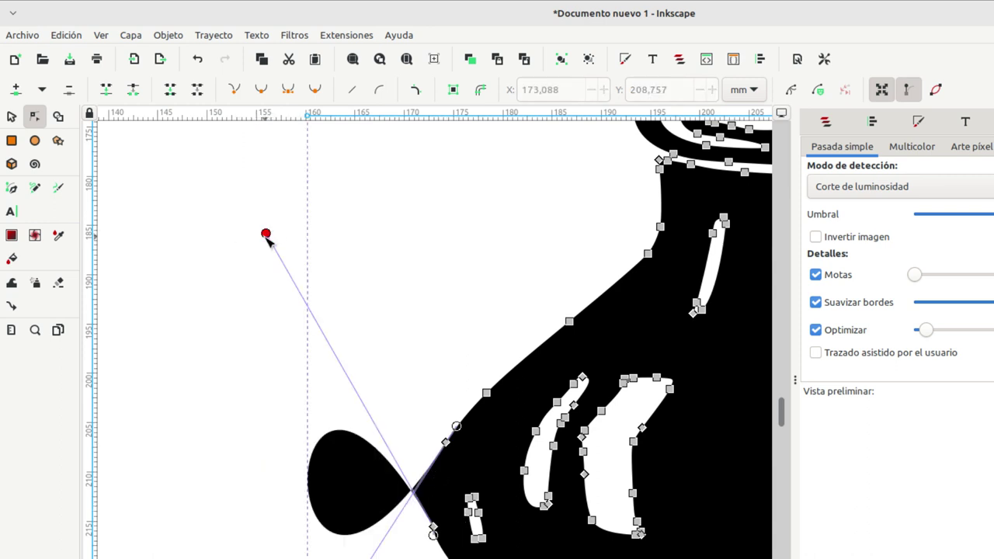
drag(266, 234, 425, 508)
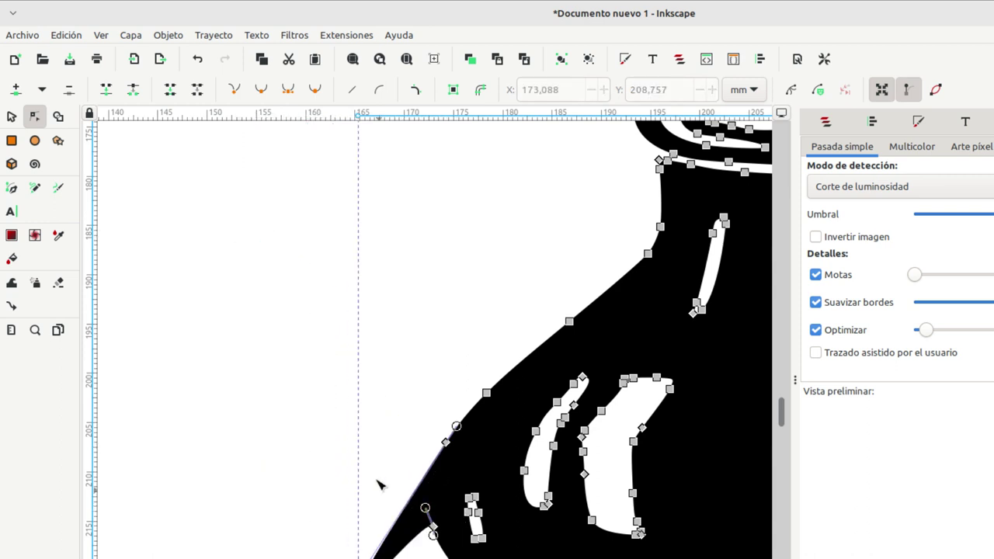
scroll(378, 484, down, 5)
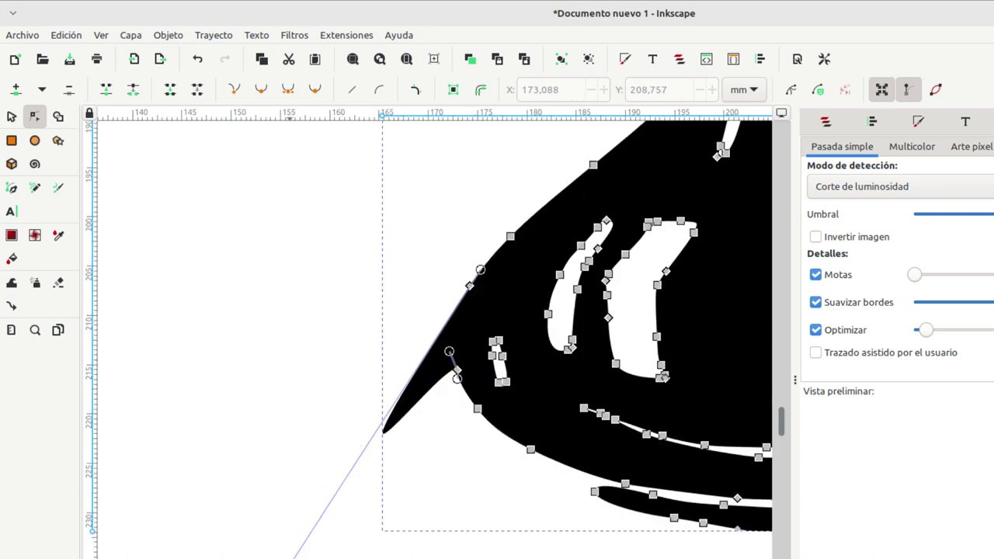
drag(295, 557, 448, 311)
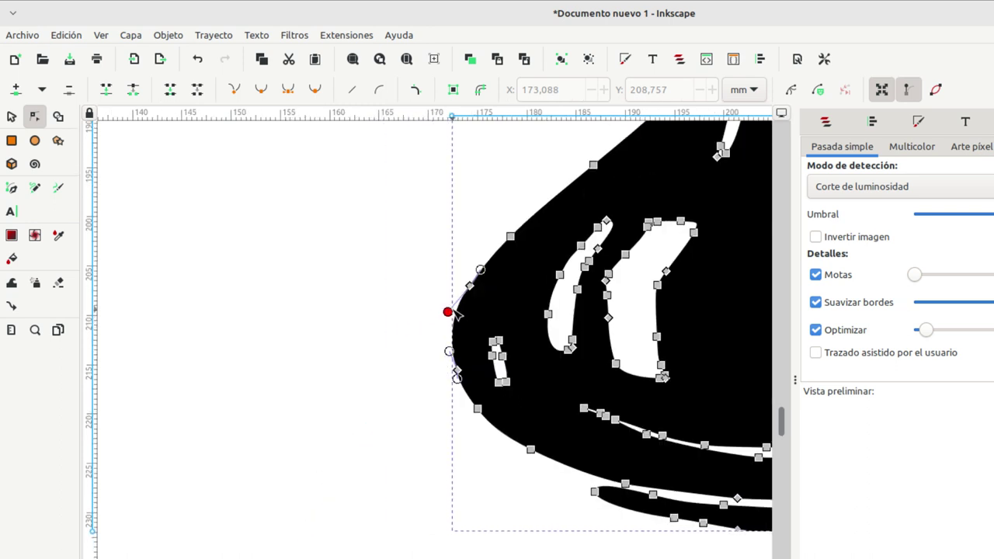
Delete the inkwell's right bar nodes and join the two base nodes where it met
scroll(202, 303, right, 6)
scroll(202, 303, right, 4)
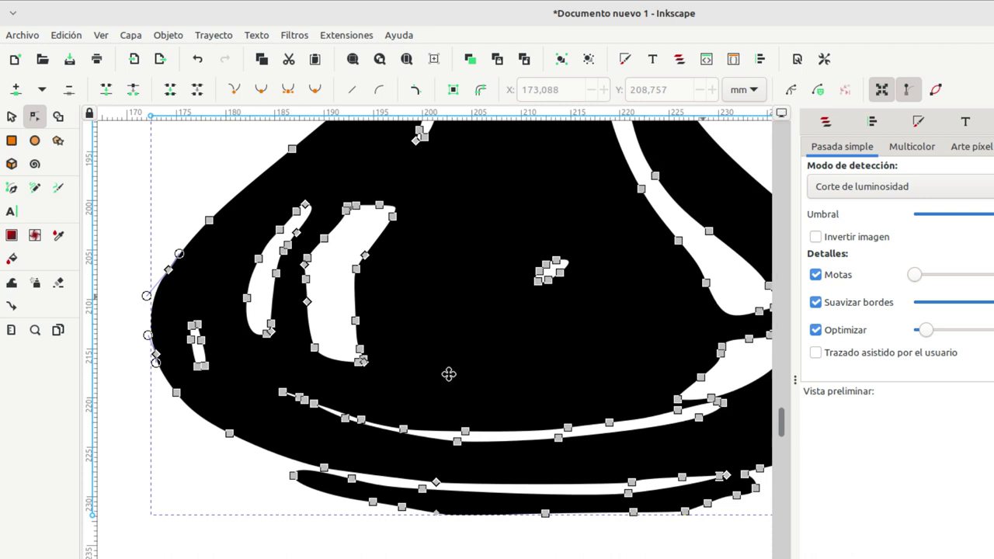
scroll(449, 375, right, 15)
drag(688, 382, 419, 481)
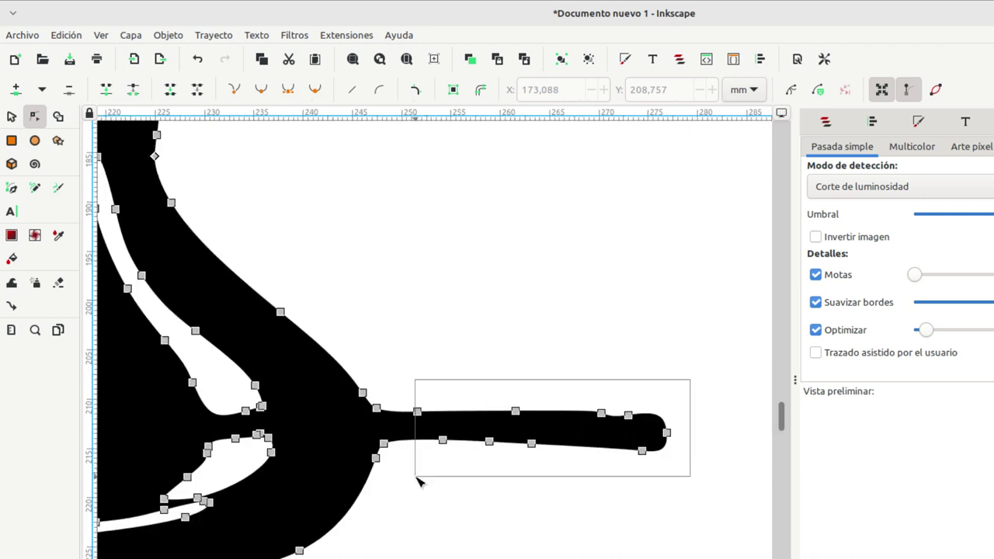
key(Delete)
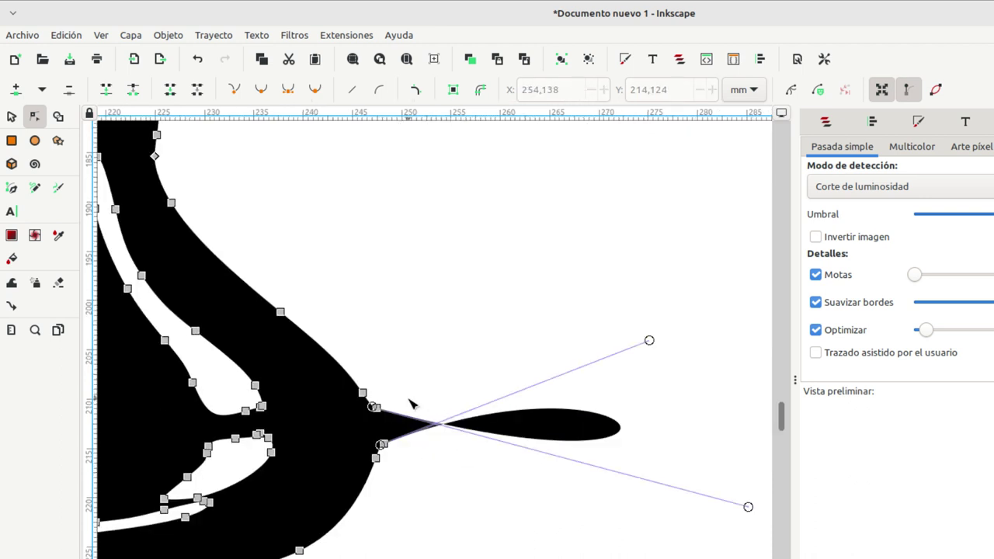
drag(408, 399, 366, 455)
key(shift+j)
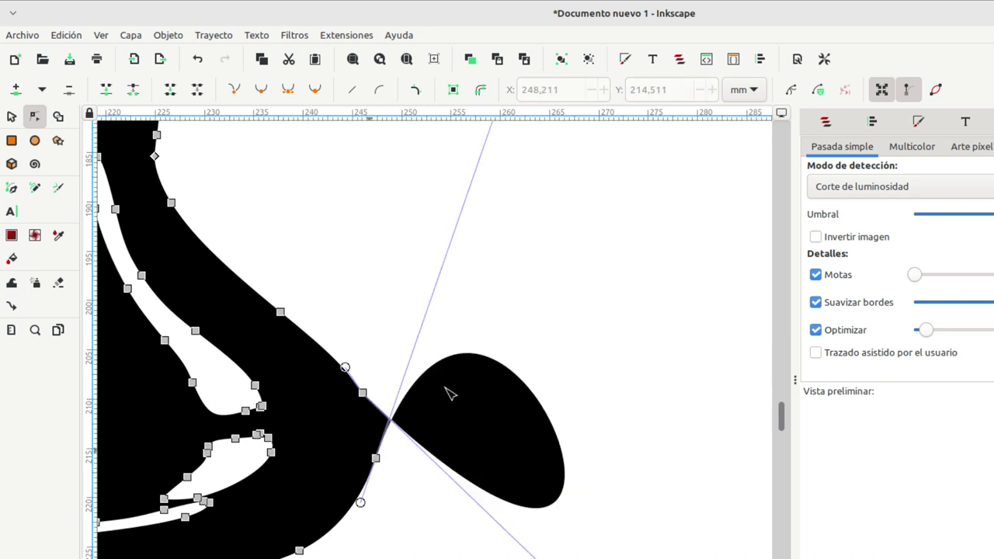
Drag curve handles to collapse the leftover lobe and round the spike into a smooth side
scroll(528, 303, up, 1)
scroll(528, 310, up, 2)
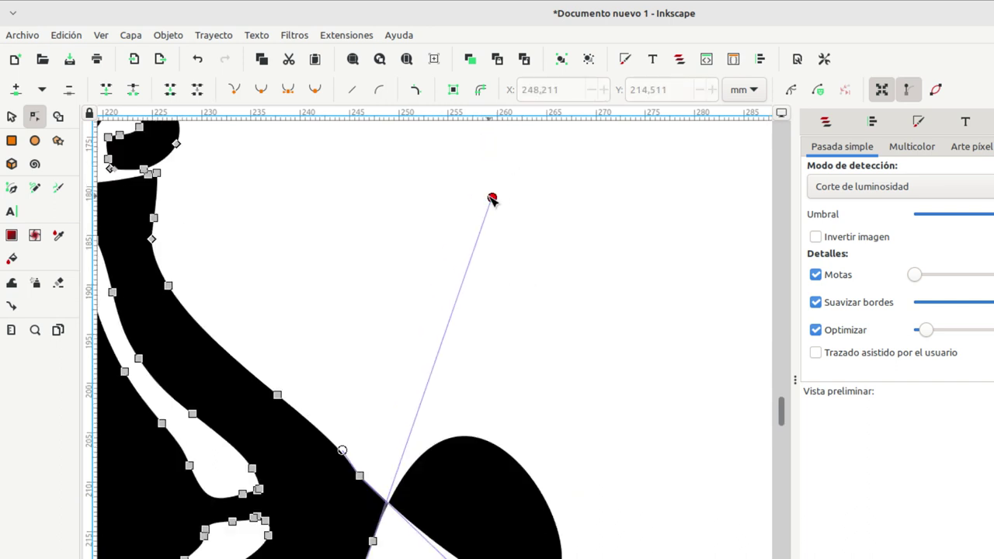
drag(463, 278, 504, 553)
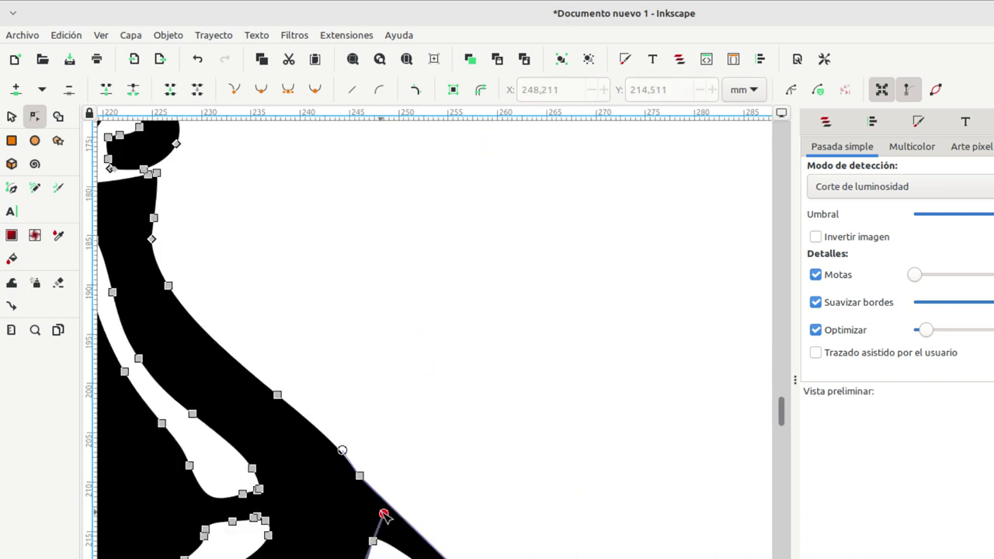
scroll(539, 404, down, 2)
scroll(538, 403, left, 1)
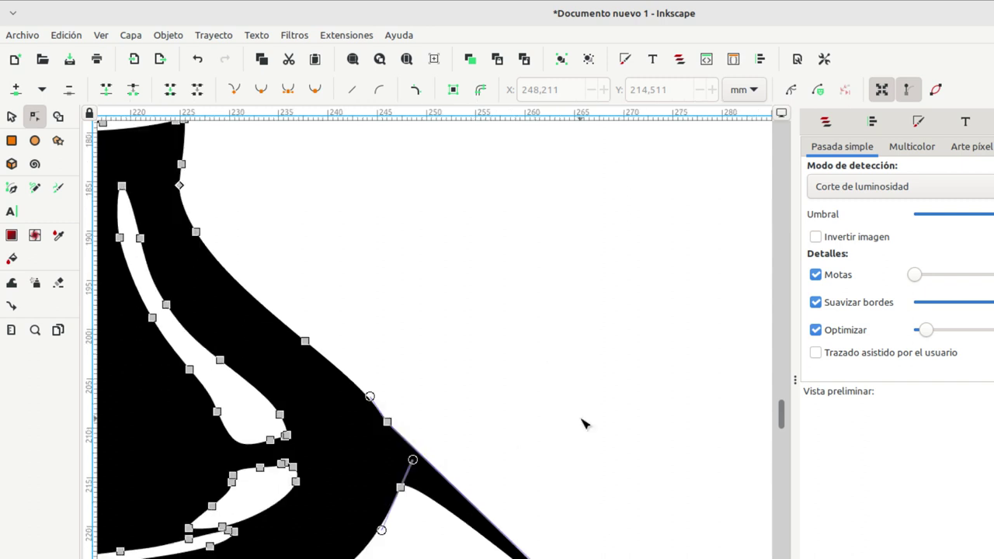
scroll(585, 423, down, 3)
scroll(594, 373, left, 1)
scroll(683, 536, down, 6)
scroll(683, 536, right, 4)
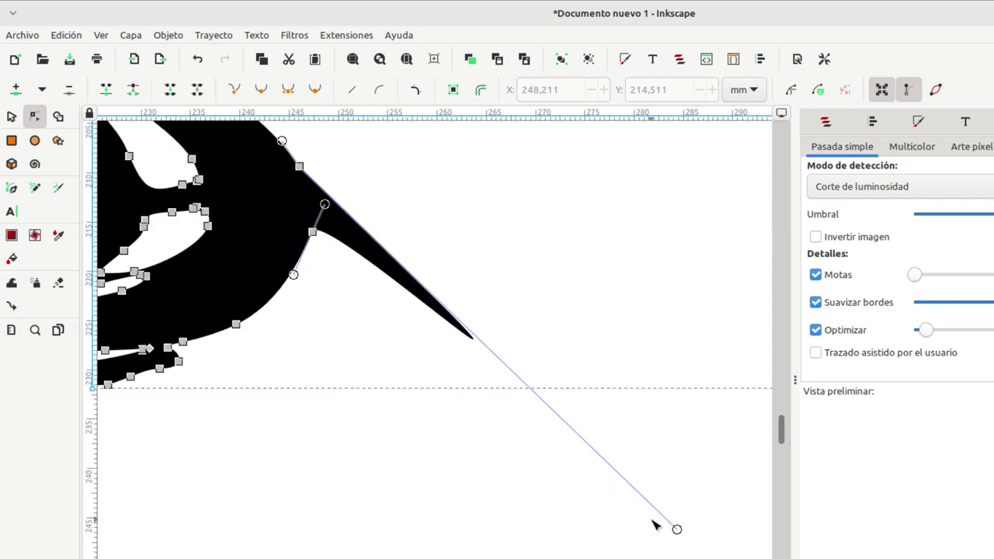
drag(676, 529, 338, 184)
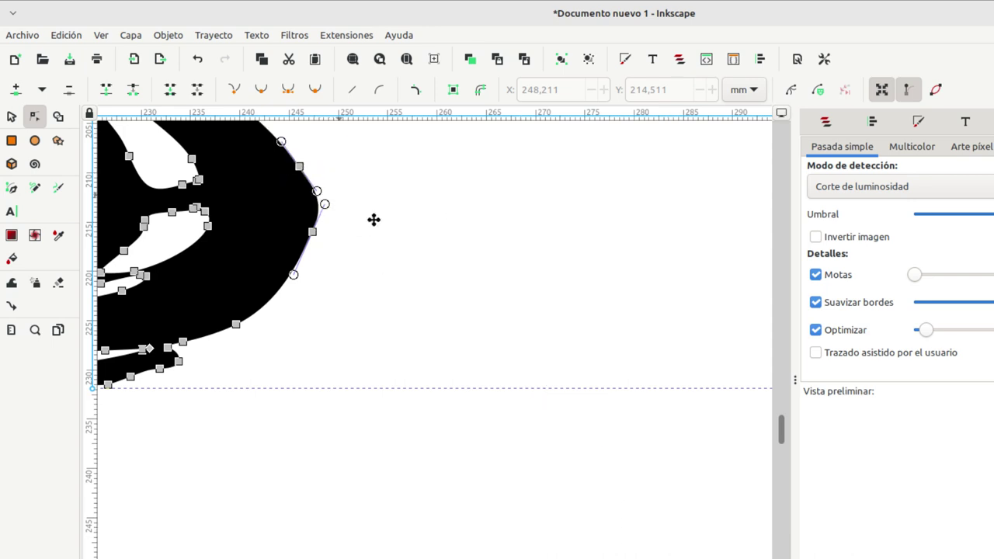
Return to the Selector and zoom so the whole inkwell and quill fill the view
drag(373, 220, 528, 353)
drag(479, 245, 566, 313)
scroll(566, 313, down, 1)
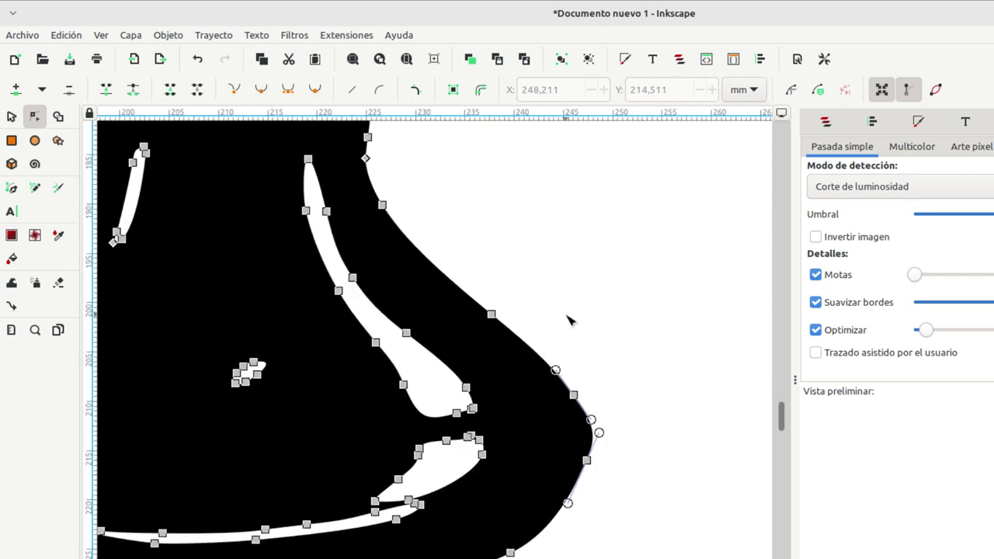
scroll(573, 321, down, 1)
scroll(561, 302, down, 1)
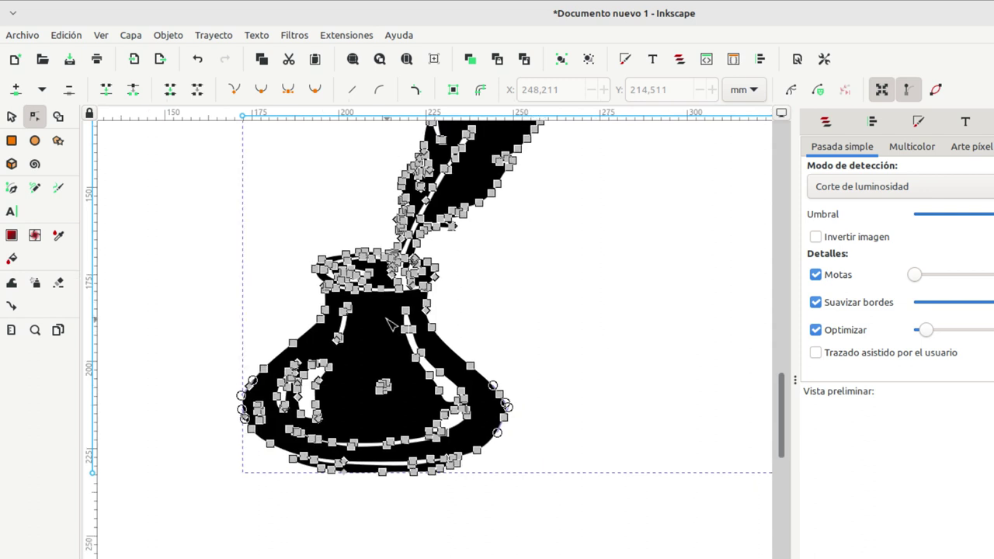
scroll(602, 347, up, 1)
scroll(602, 348, left, 3)
click(11, 116)
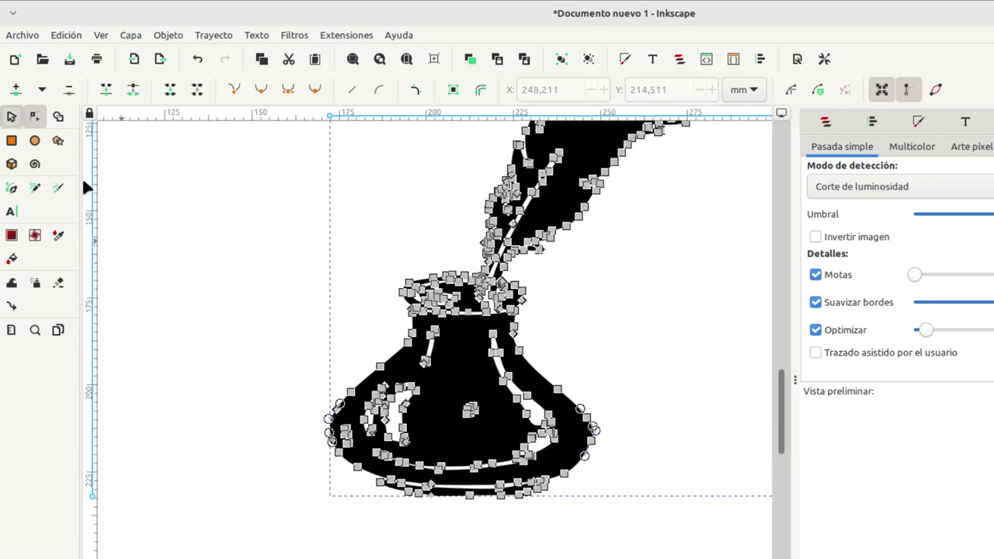
key(minus)
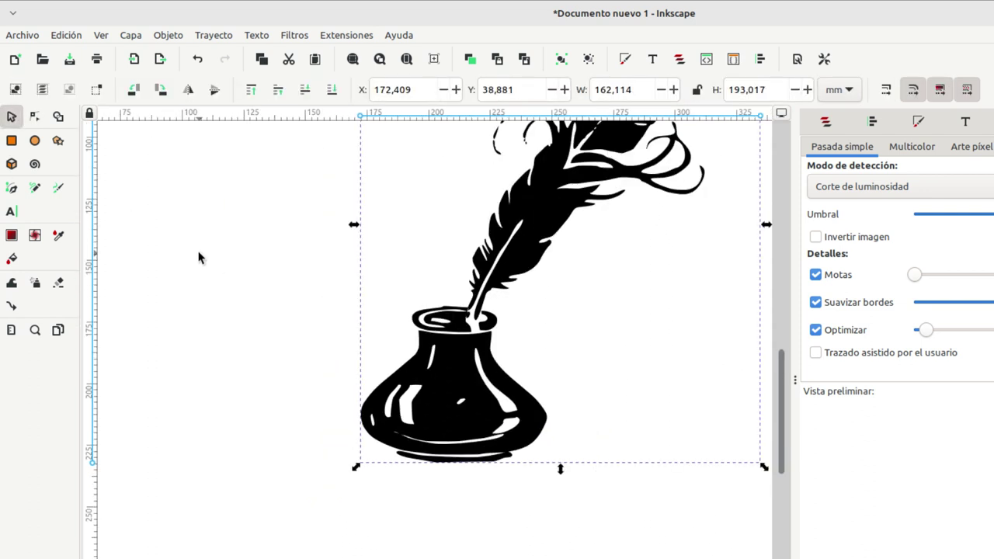
key(plus)
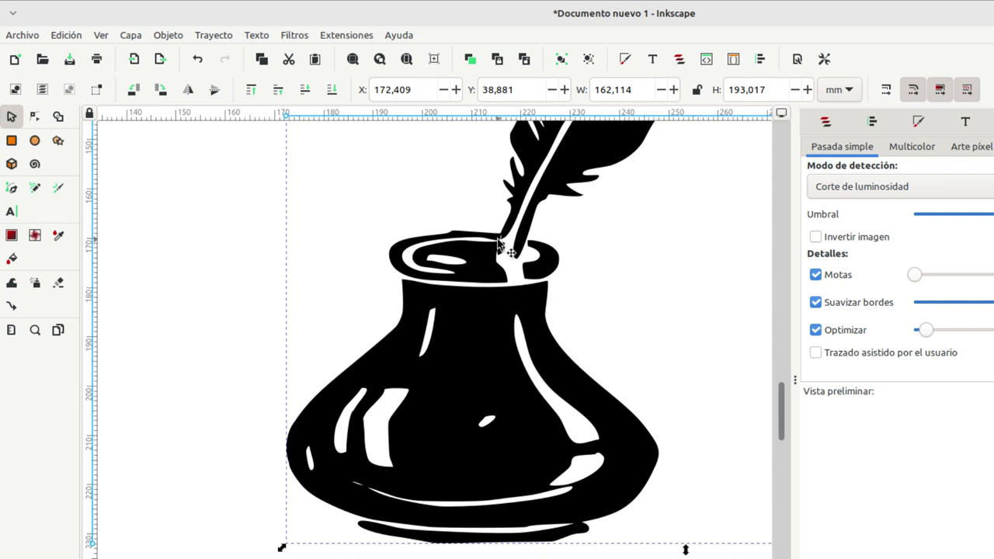
Draw a six-point Bézier outline around the inkwell from the quill's tip and finish it
click(11, 191)
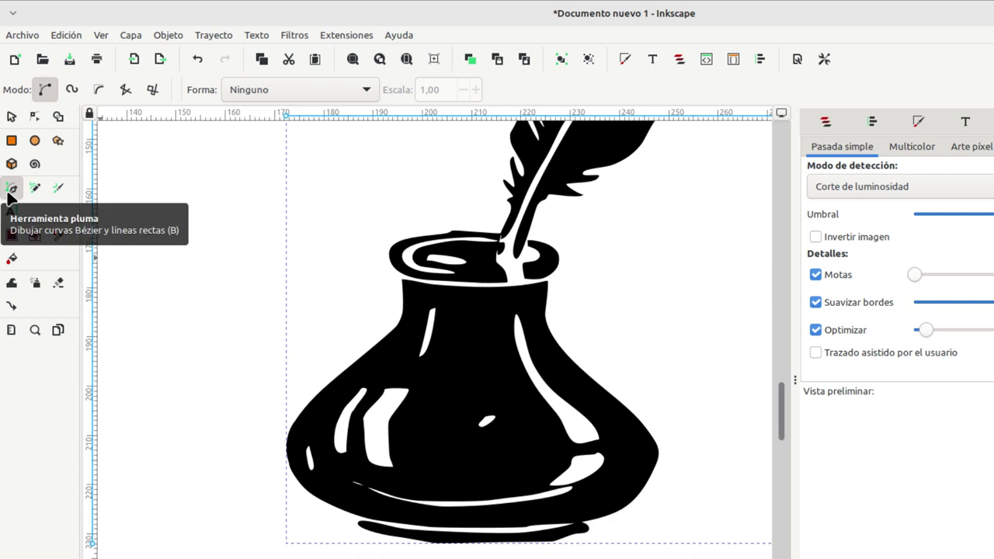
click(504, 223)
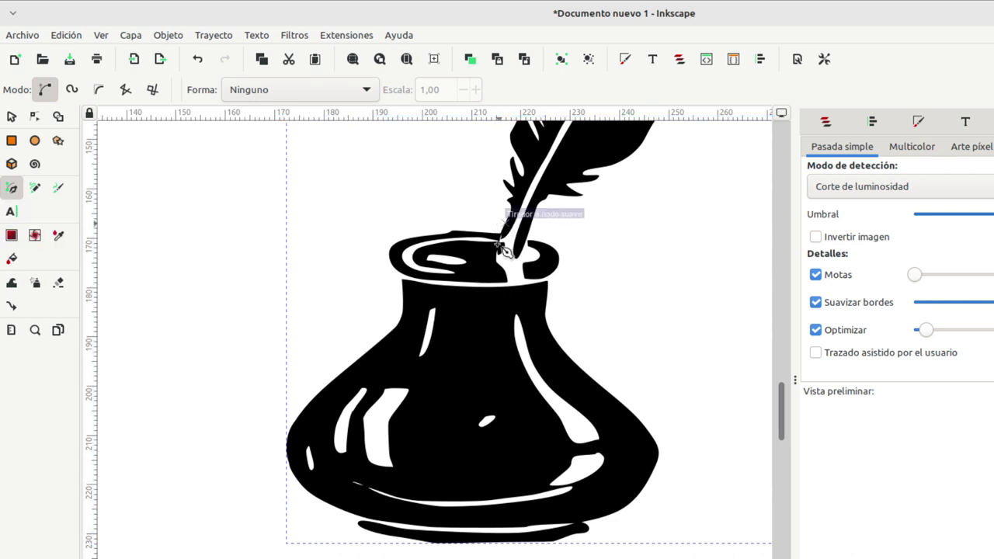
click(500, 253)
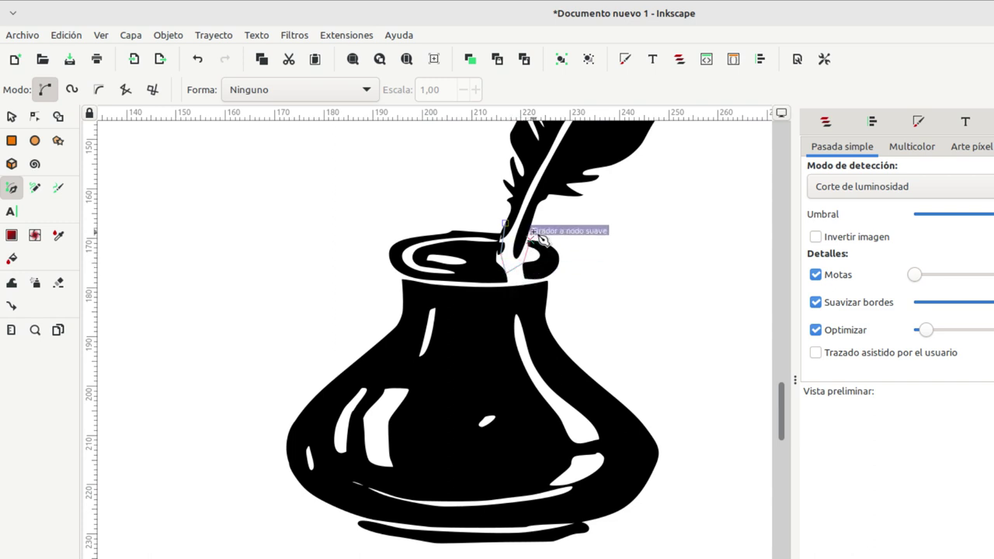
click(527, 240)
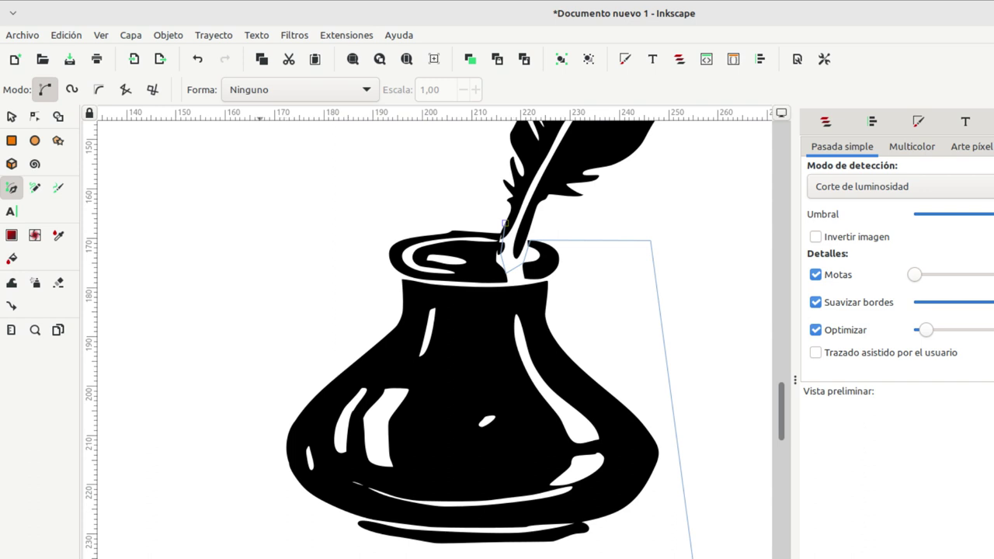
click(233, 286)
click(366, 181)
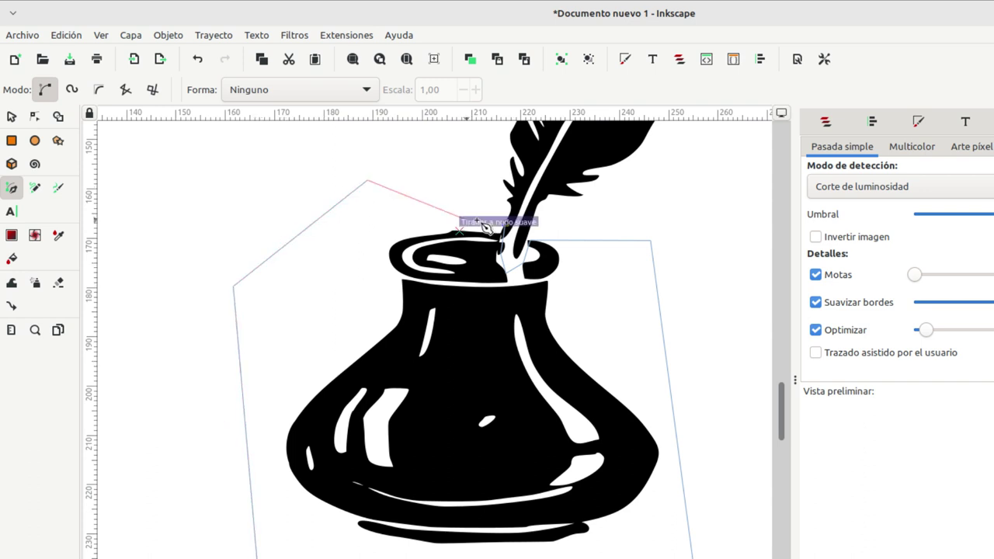
click(503, 226)
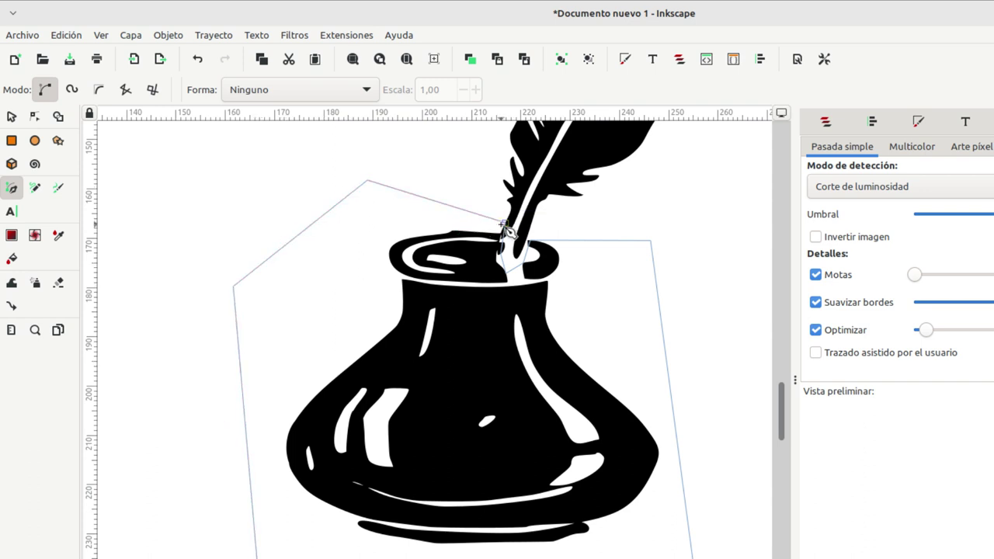
key(Return)
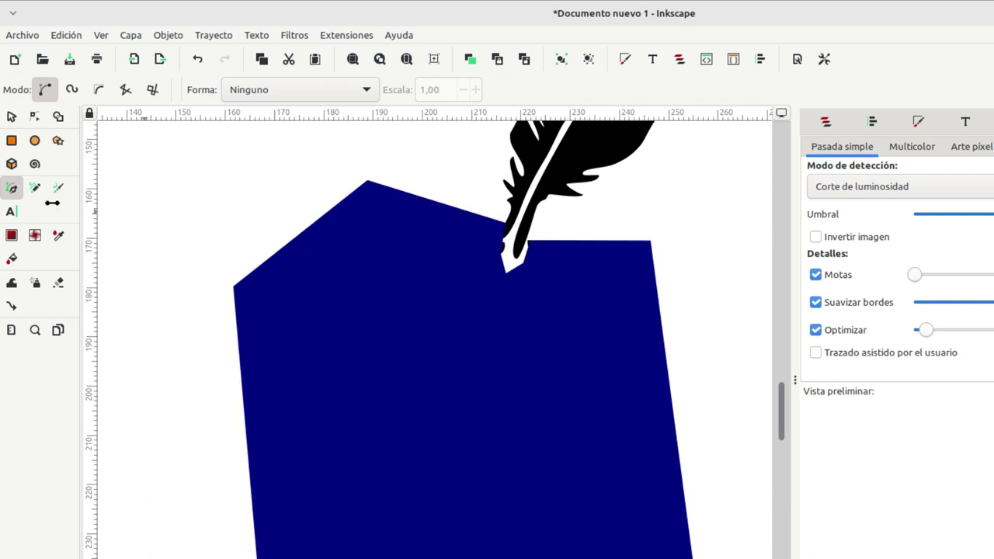
Zoom on the quill tip and slide the cover's corner node down along the quill edge
click(35, 116)
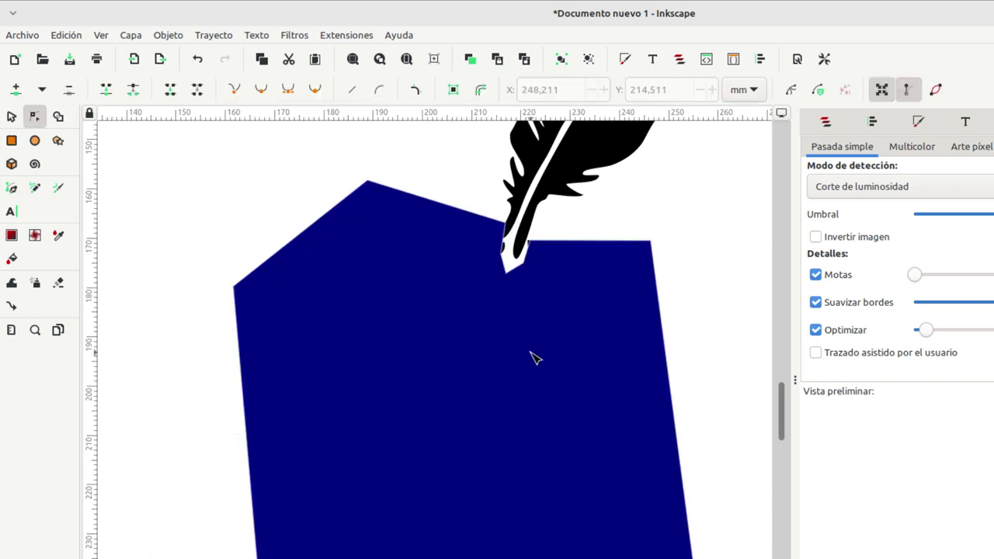
drag(566, 307, 554, 397)
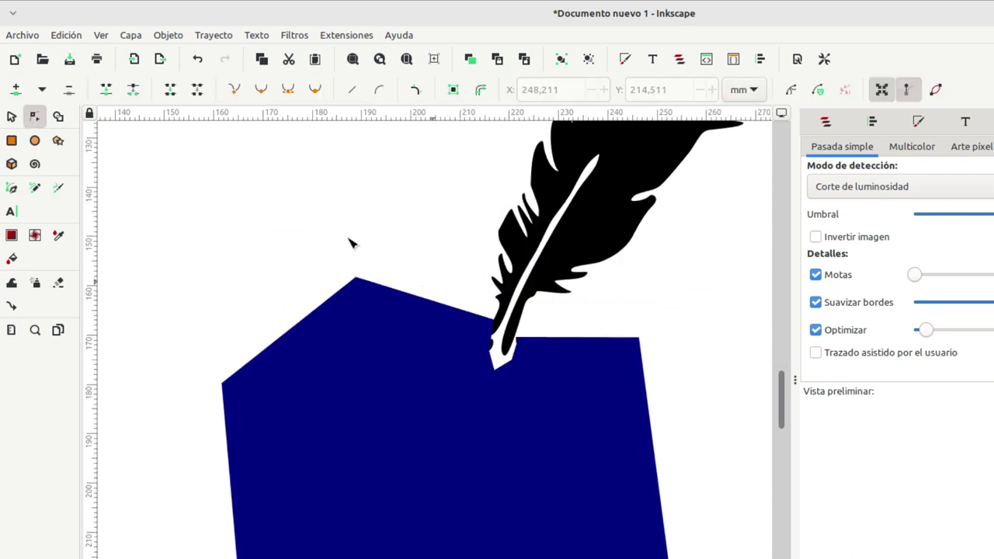
scroll(466, 340, up, 1)
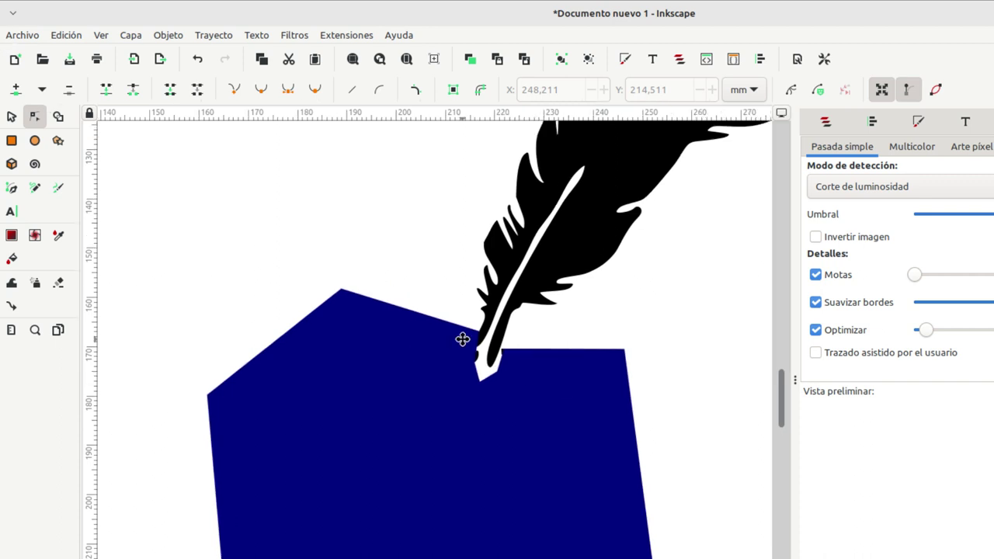
scroll(466, 339, up, 1)
scroll(466, 341, up, 1)
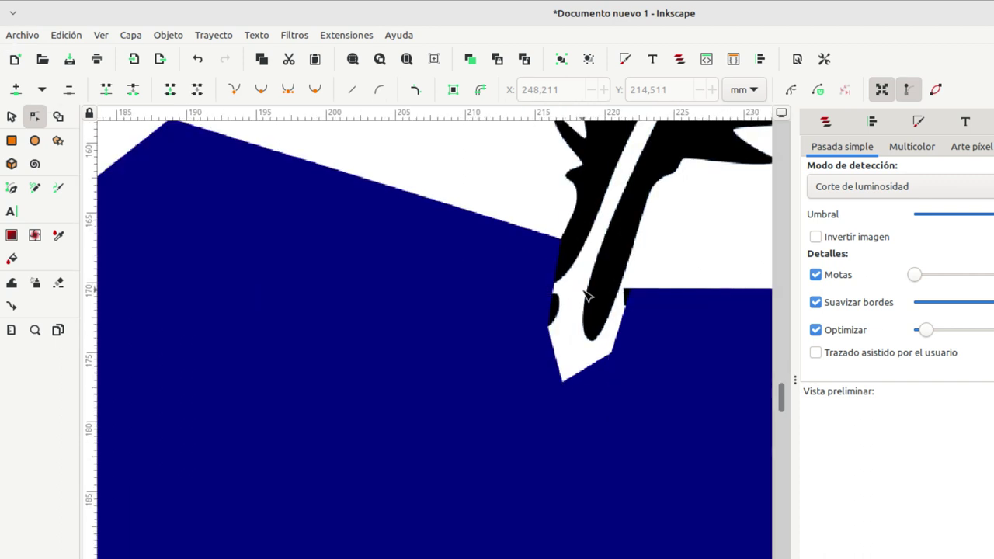
click(519, 264)
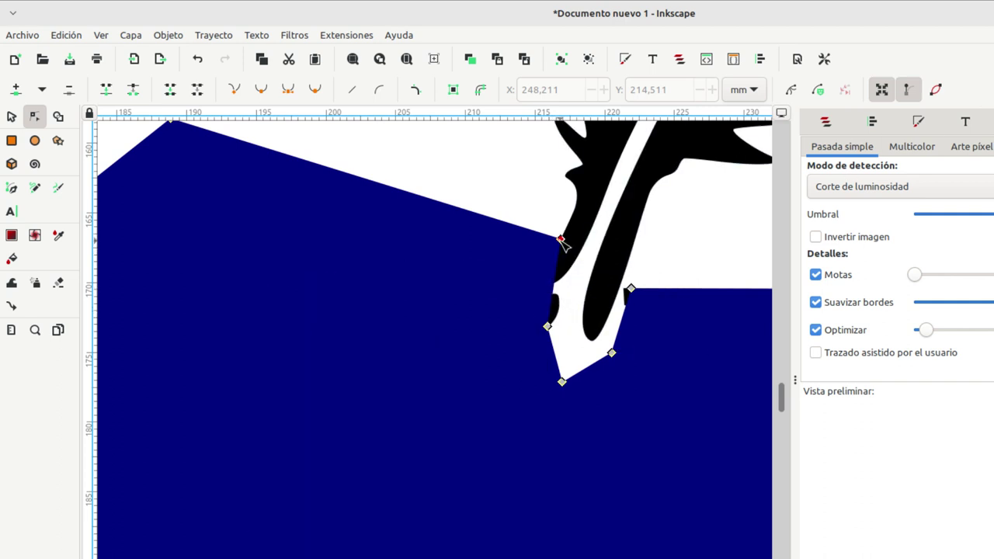
drag(560, 239, 548, 264)
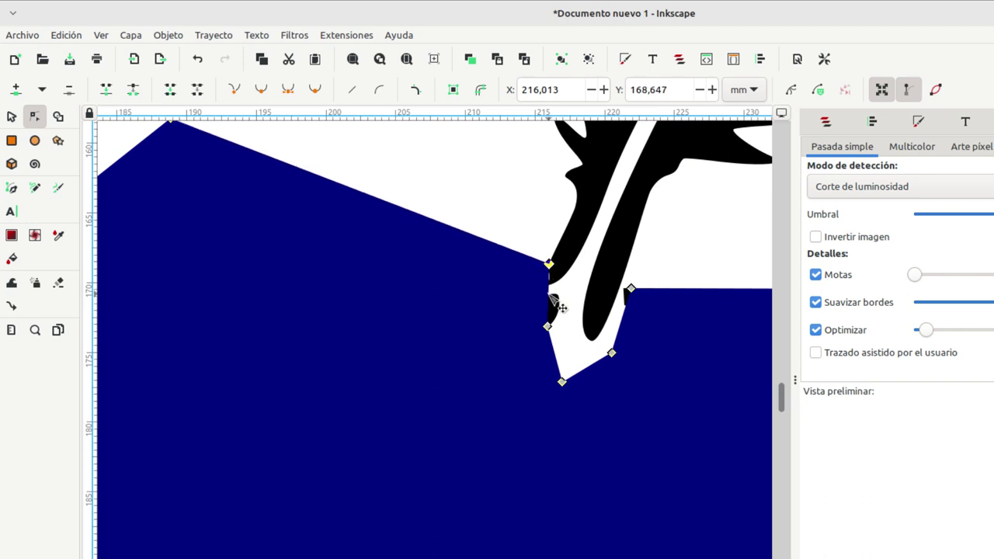
Add and move nodes on the cover's edges so it wraps around the quill's nib
double_click(548, 295)
drag(548, 295, 570, 296)
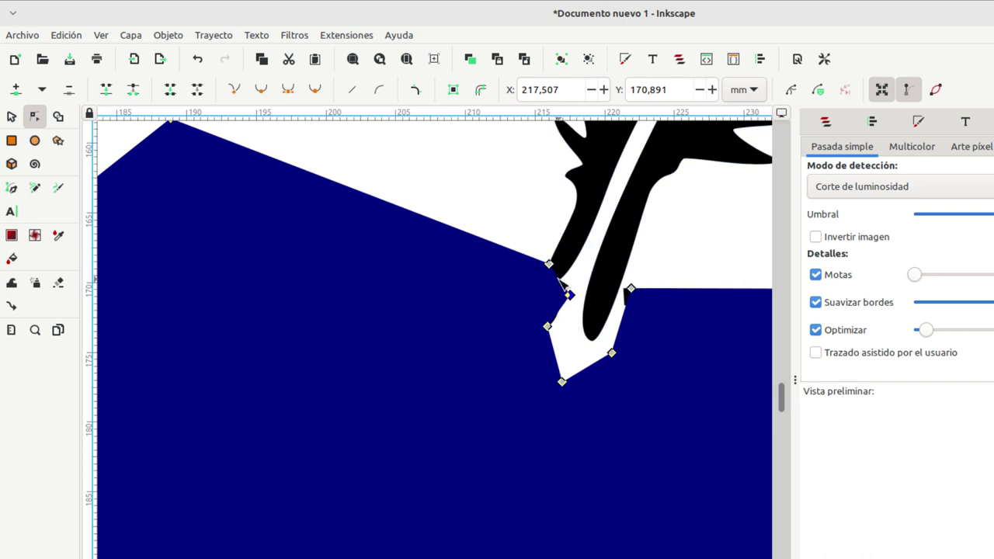
double_click(560, 279)
drag(560, 279, 549, 286)
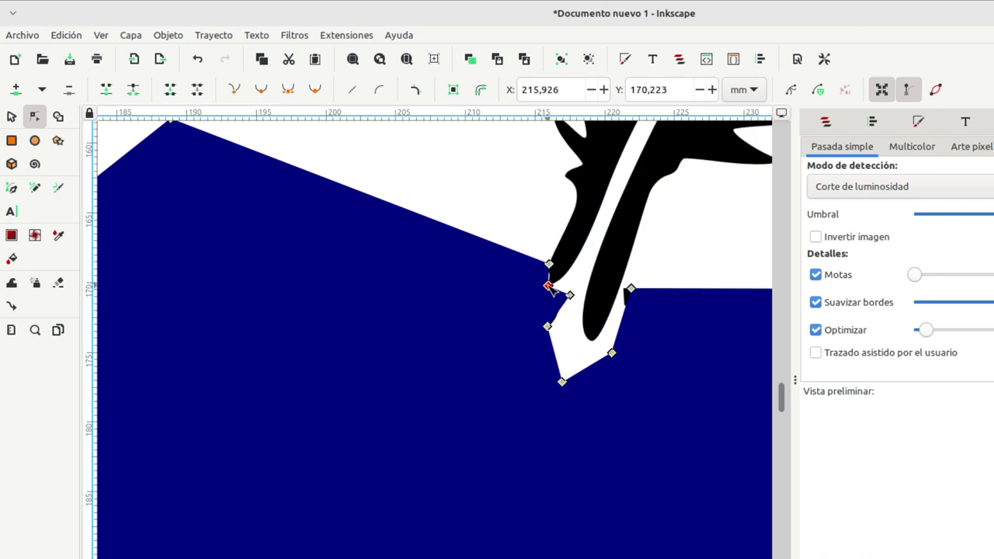
drag(633, 291, 628, 290)
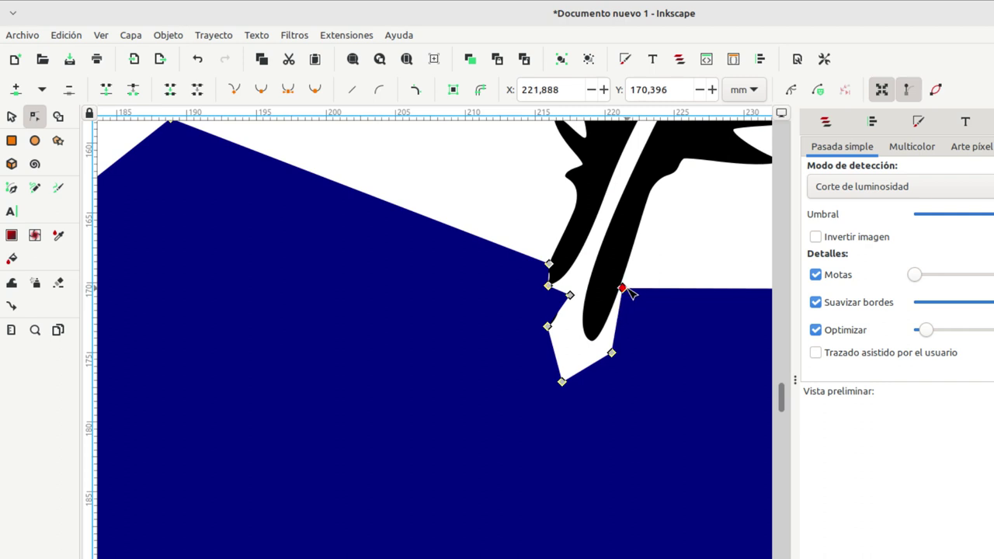
drag(699, 222, 633, 273)
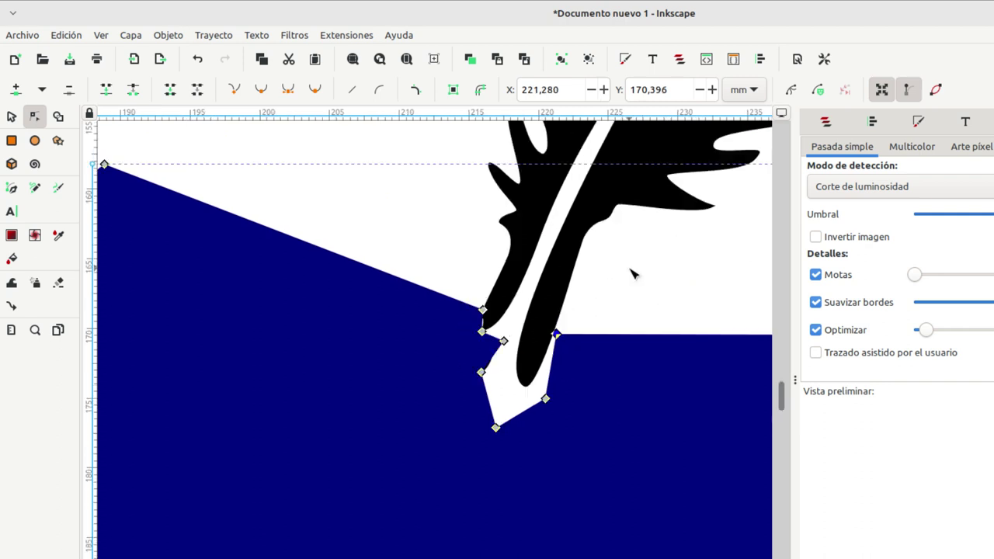
key(minus)
key(minus)
key(minus)
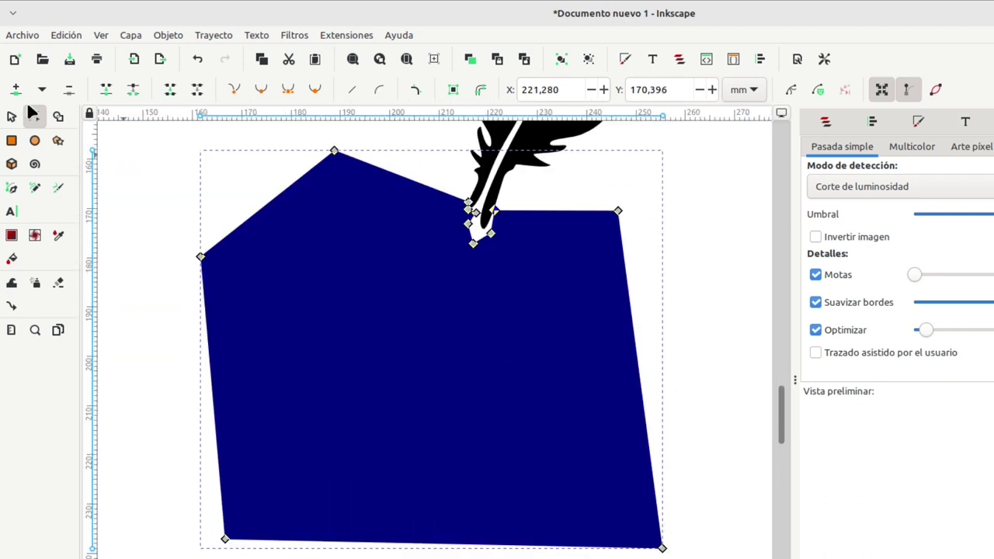
Select the navy cover together with the feather and apply Trayecto > Diferencia
click(12, 115)
drag(606, 262, 549, 473)
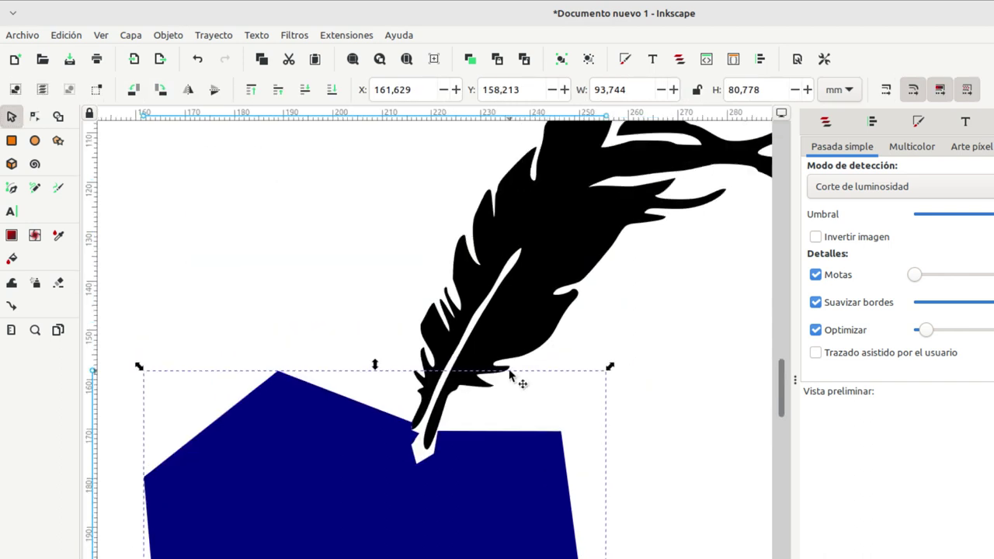
shift+click(509, 303)
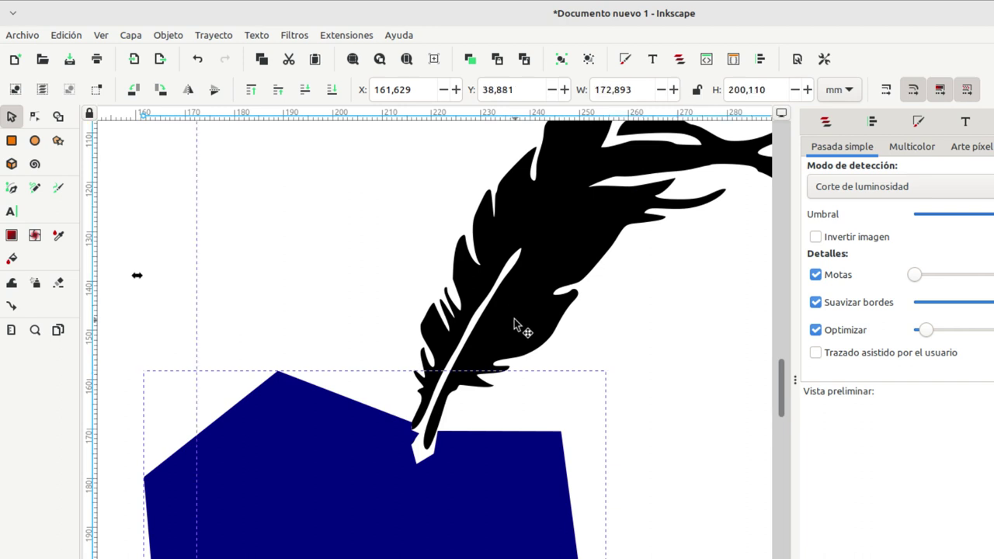
click(178, 33)
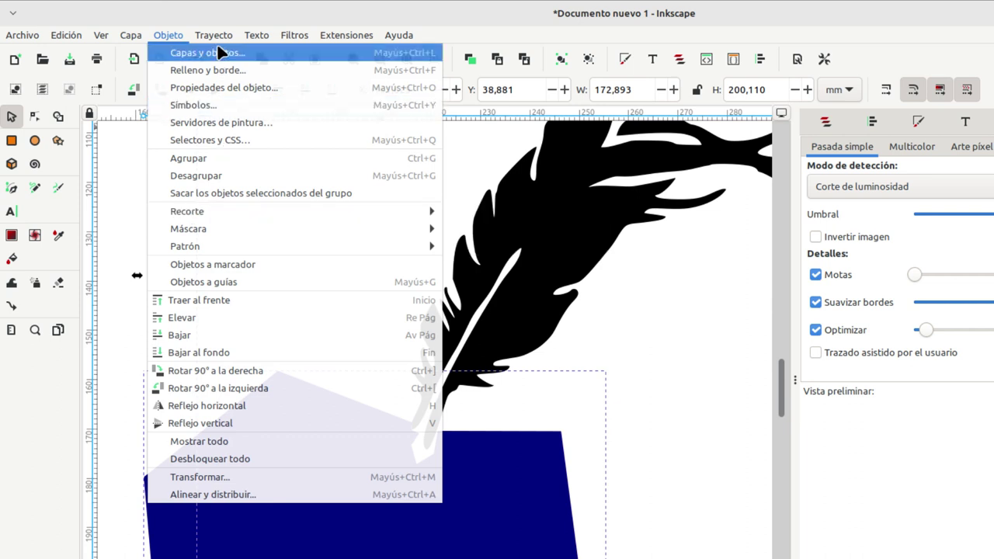
mouse_move(213, 35)
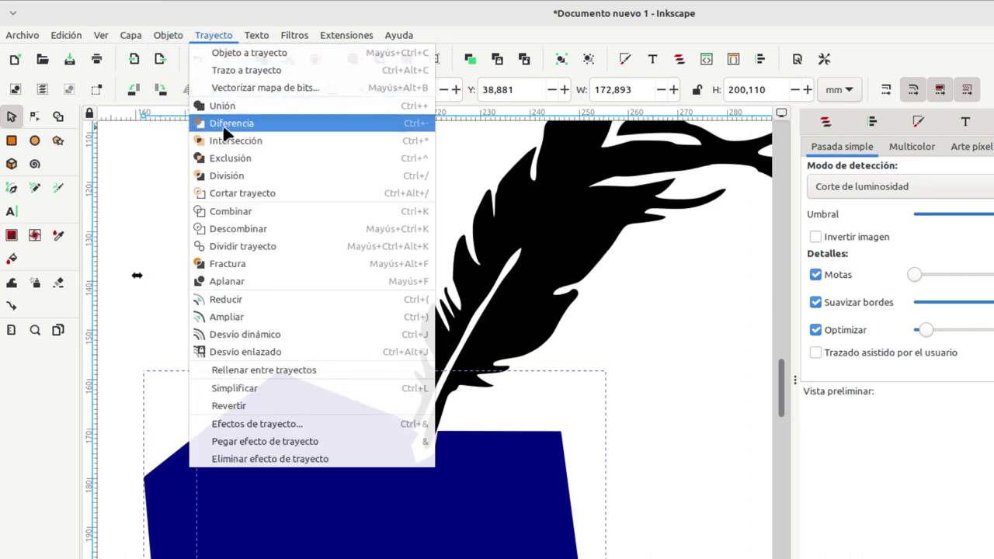
click(224, 124)
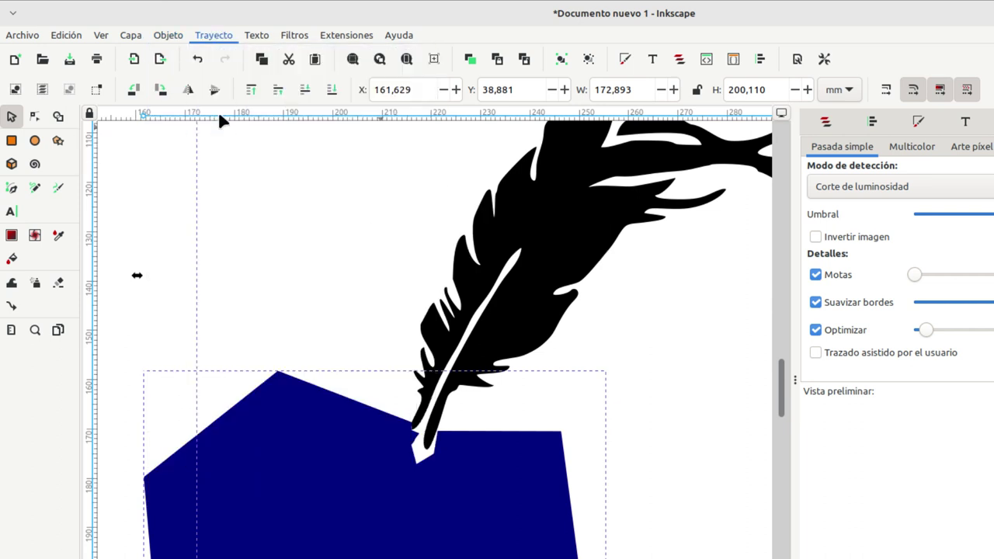
Zoom in on the quill tip and delete the stray stroke below it
click(458, 428)
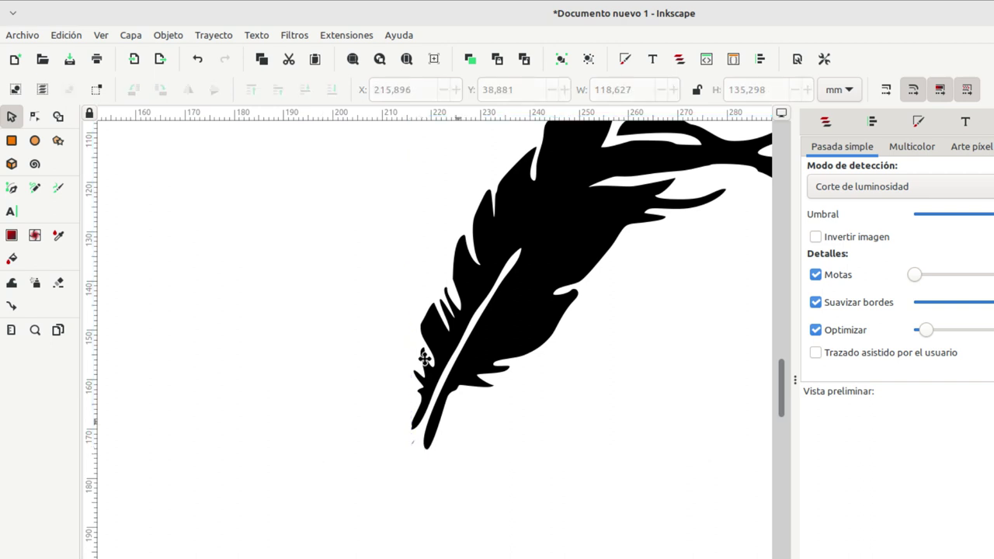
scroll(394, 371, down, 2)
scroll(365, 381, up, 1)
scroll(341, 365, up, 2)
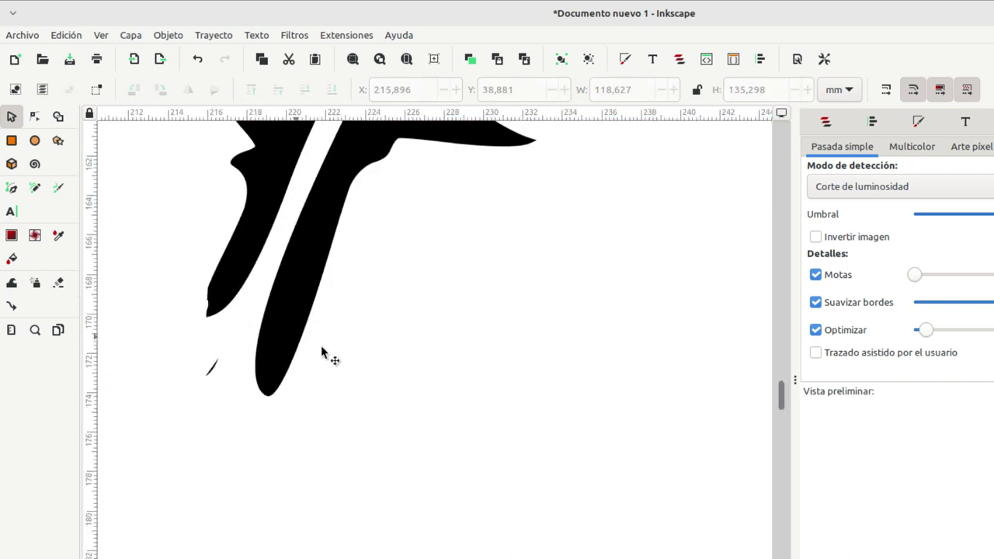
scroll(389, 388, up, 2)
scroll(404, 442, up, 1)
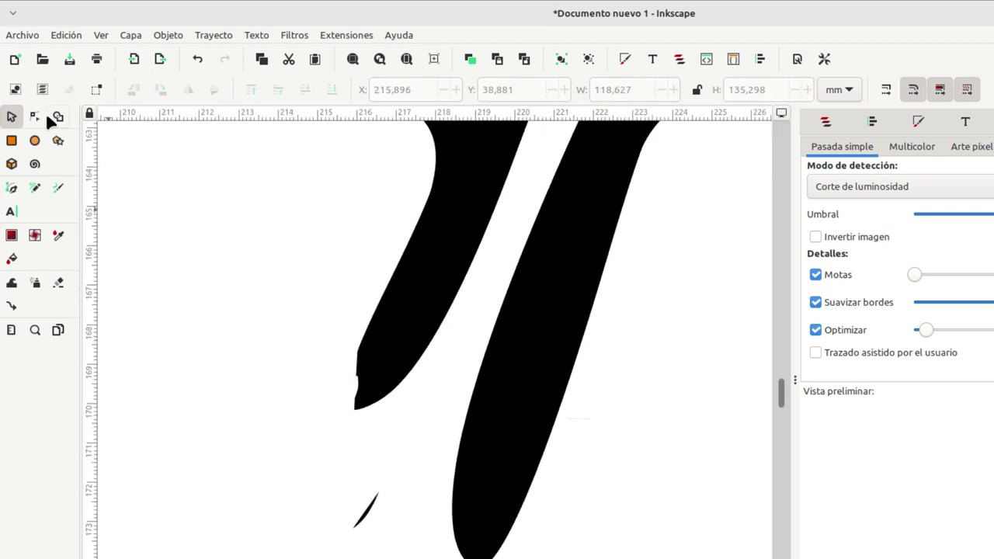
double_click(366, 506)
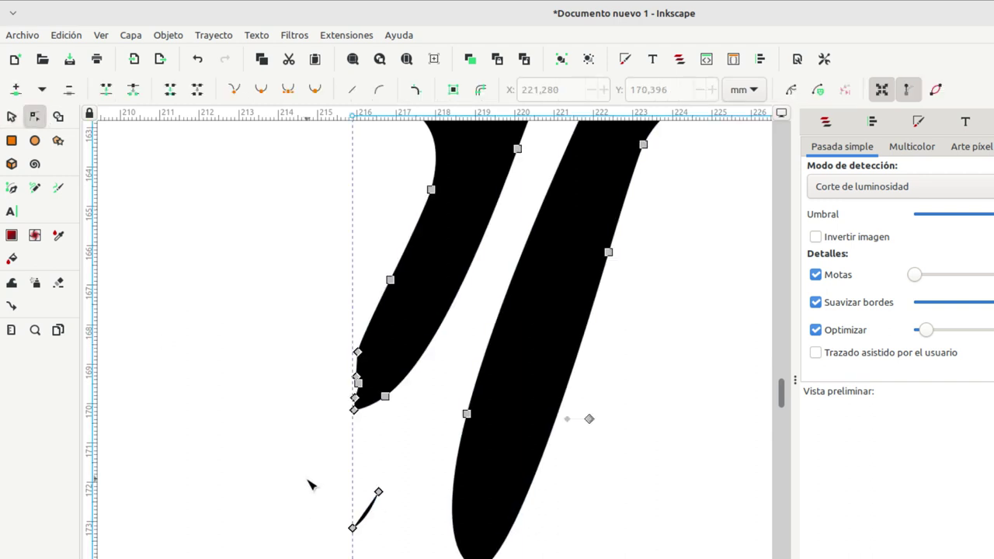
drag(309, 477, 399, 552)
key(Delete)
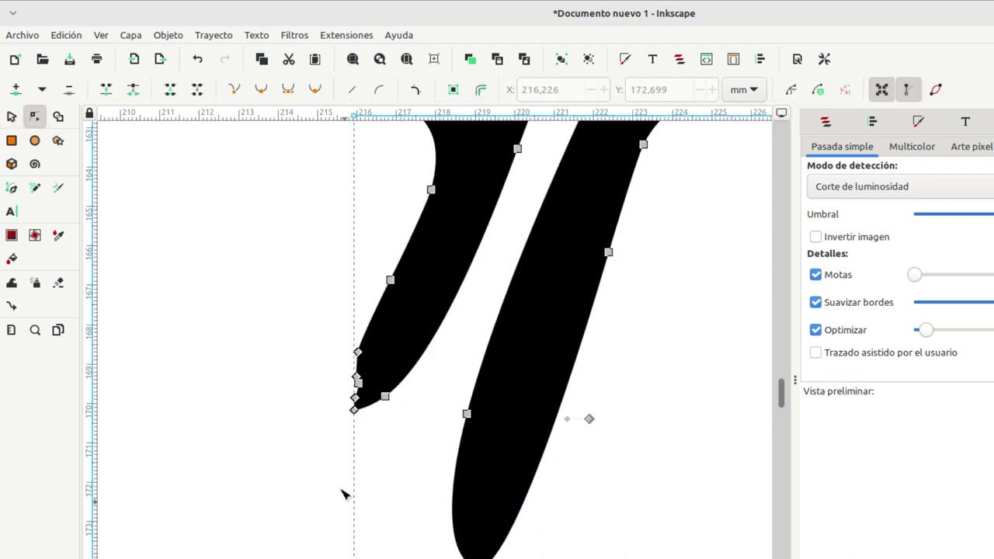
Delete the jagged tip nodes, round the nib's curve, and return to the Selector
drag(320, 371, 372, 403)
key(Delete)
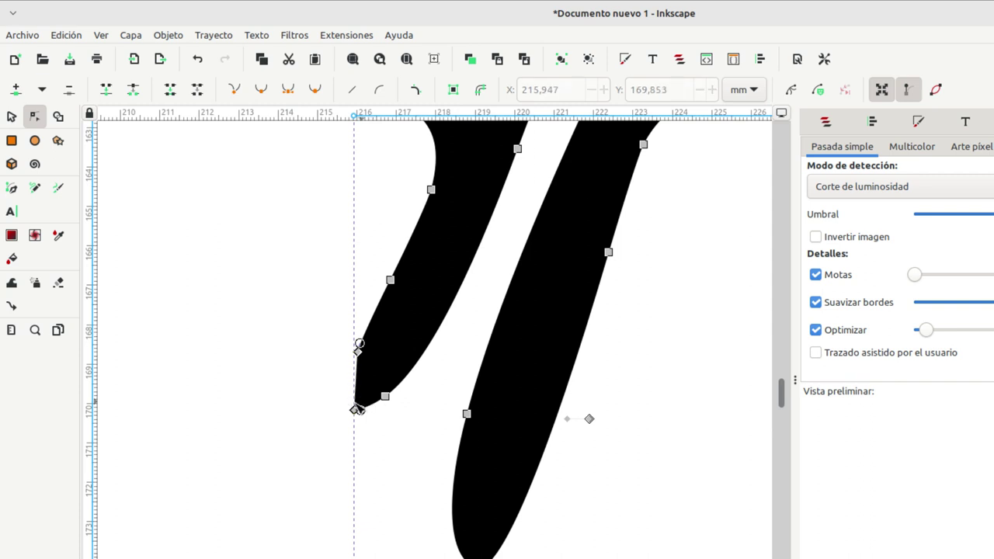
drag(324, 382, 373, 427)
key(Delete)
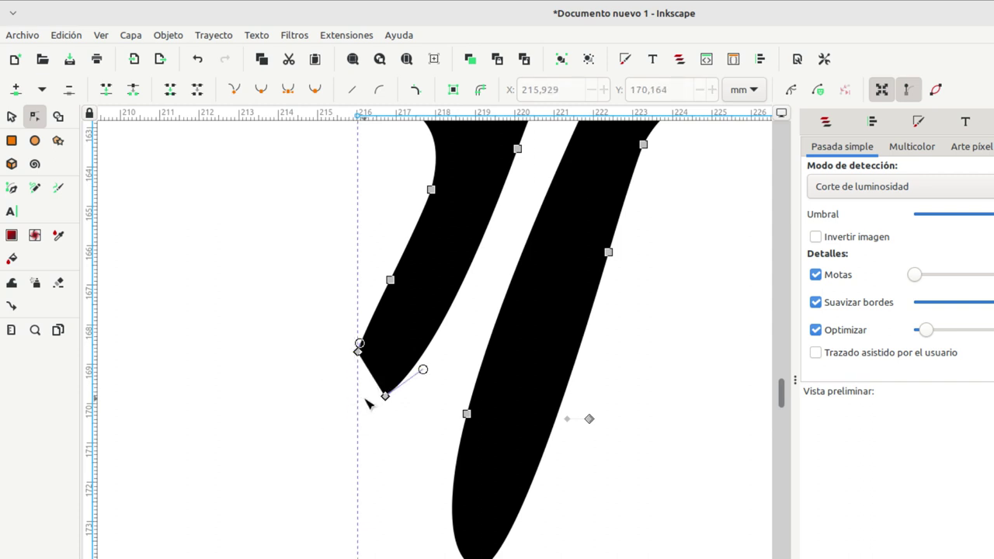
drag(363, 382, 360, 429)
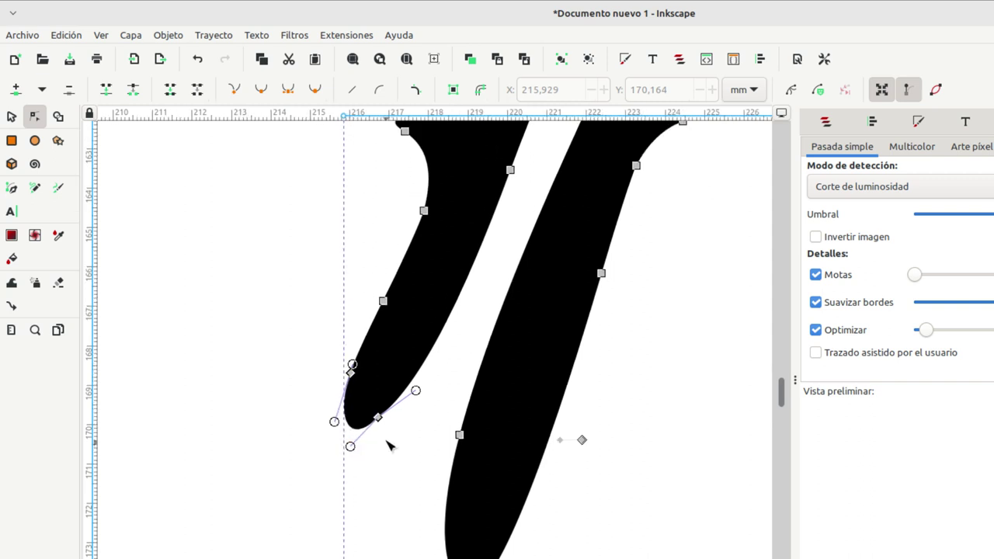
ctrl+scroll(388, 443, down, 5)
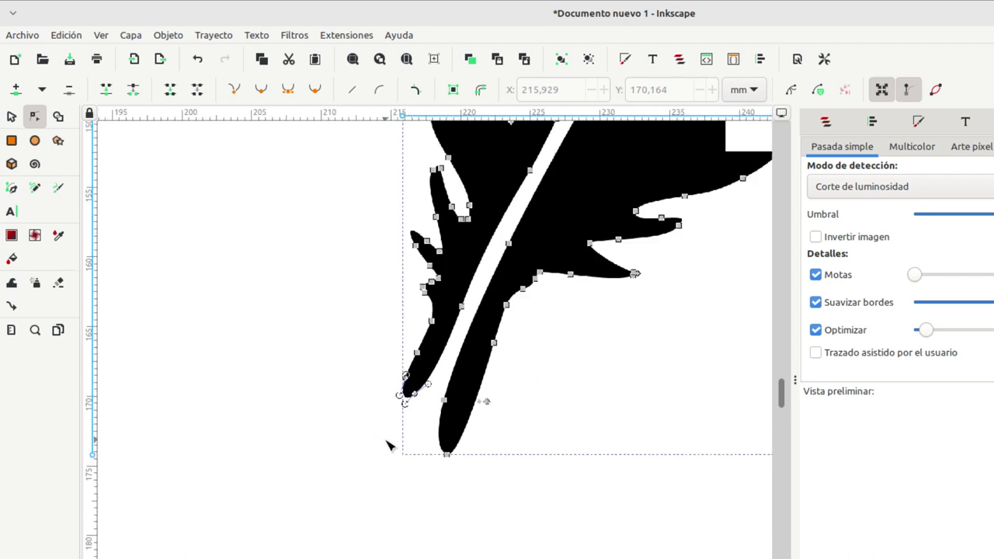
click(12, 116)
scroll(285, 321, up, 3)
scroll(285, 322, right, 4)
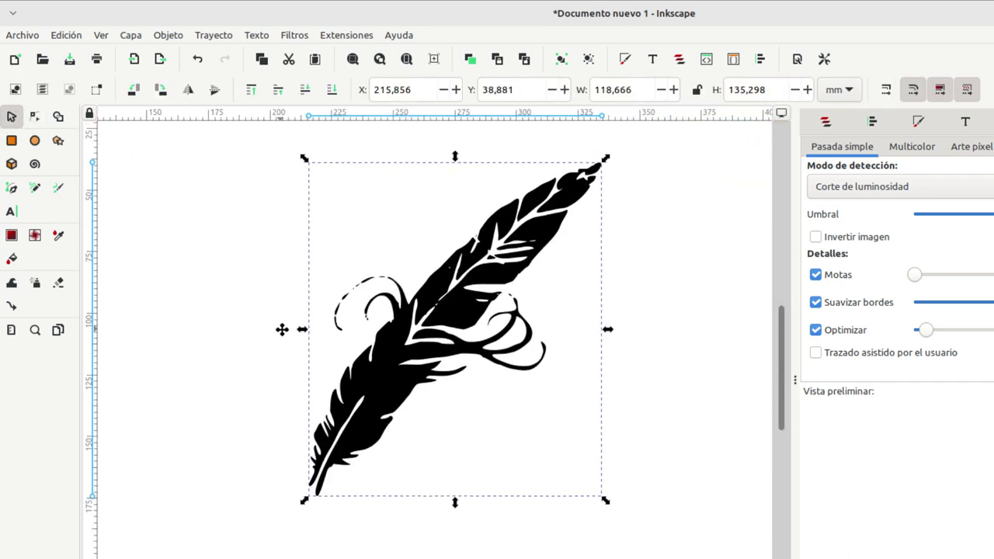